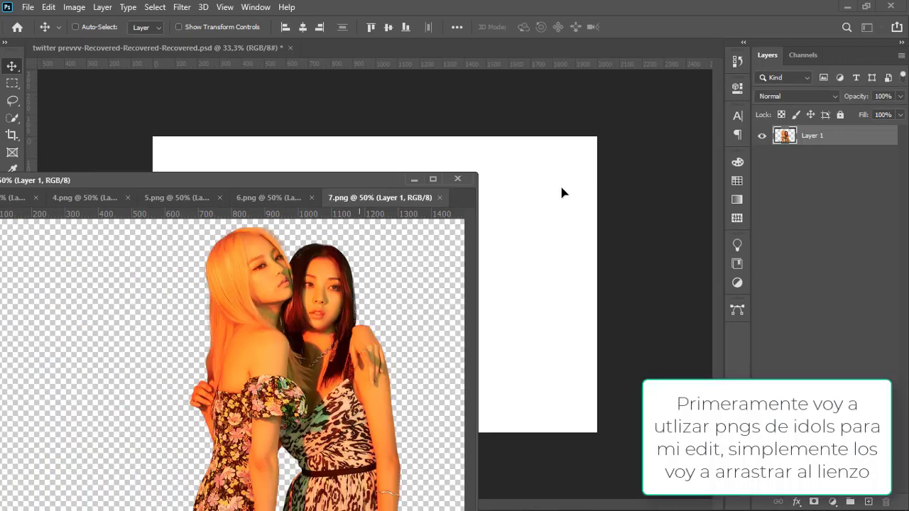
# - Drag the two-girl 7.png and three-girl 5.png cut-outs onto the canvas, placing the pair behind the trio
pyautogui.moveTo(376, 183); pyautogui.dragTo(560, 184)
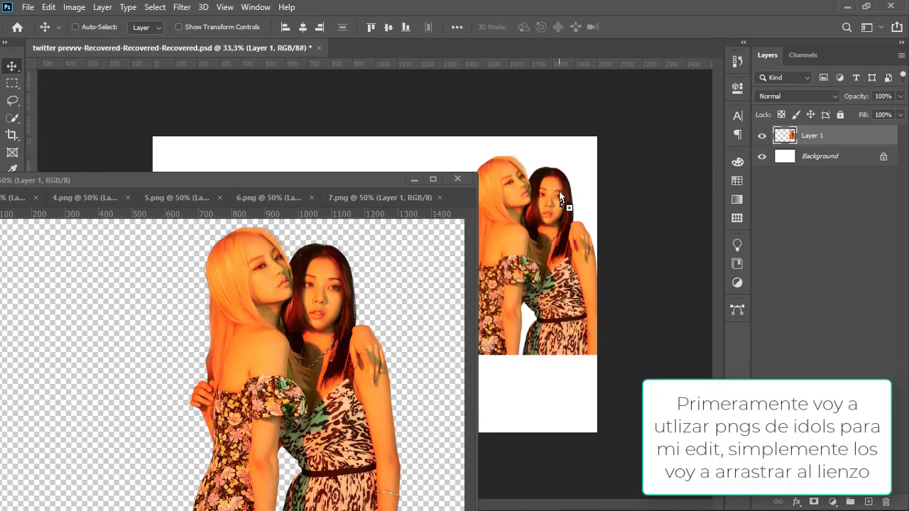
pyautogui.click(268, 198)
pyautogui.click(140, 204)
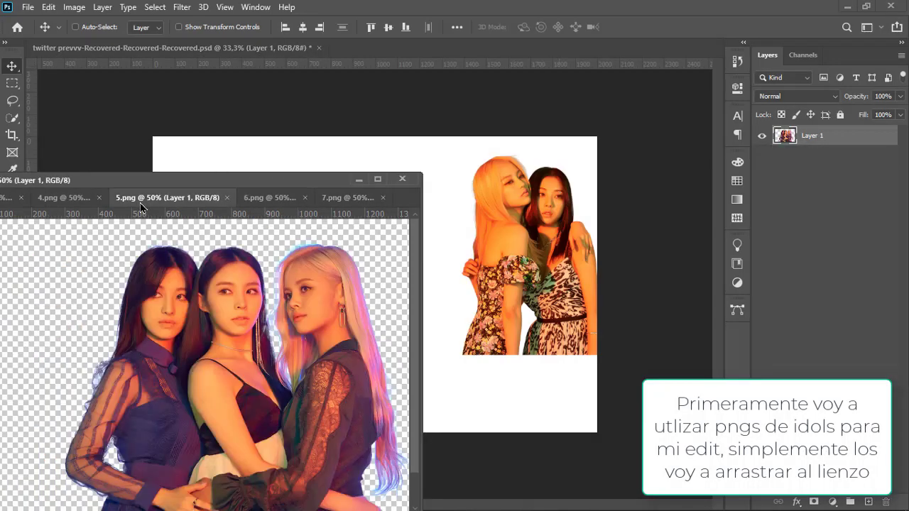
pyautogui.moveTo(273, 310); pyautogui.dragTo(423, 316)
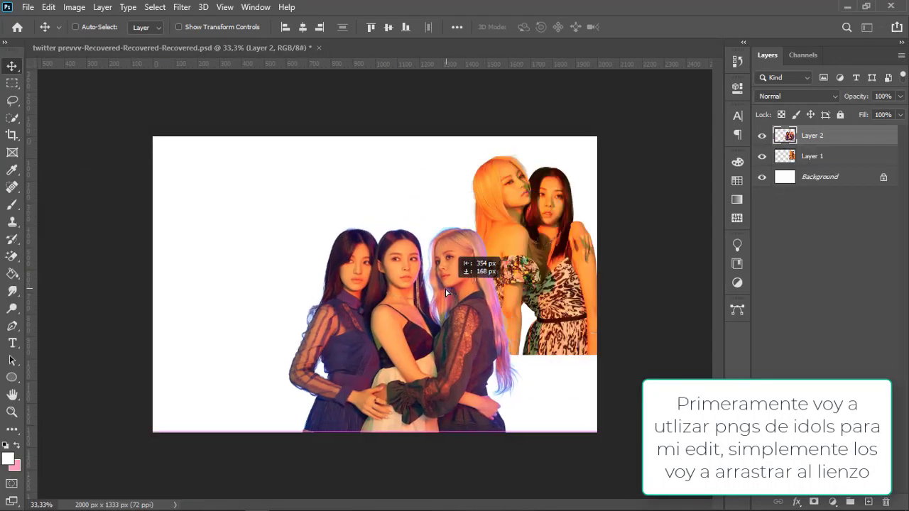
pyautogui.click(810, 162)
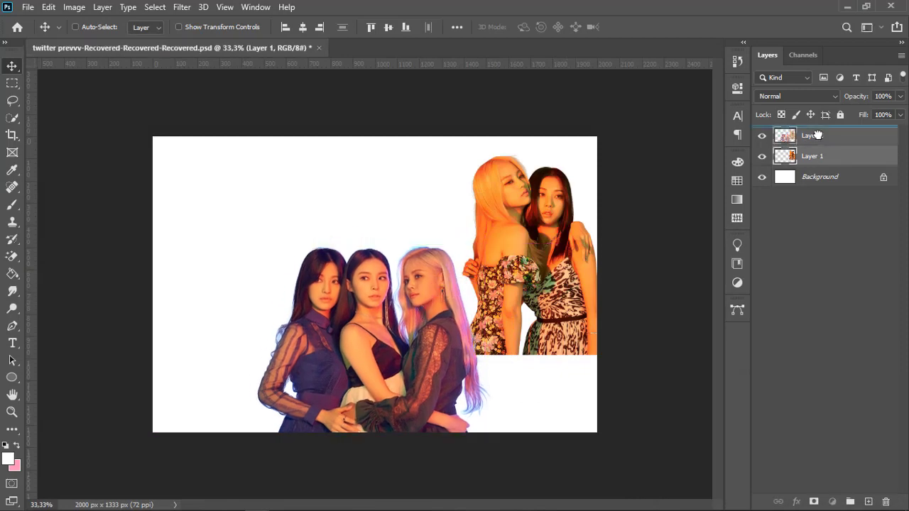
pyautogui.moveTo(451, 313); pyautogui.dragTo(302, 313)
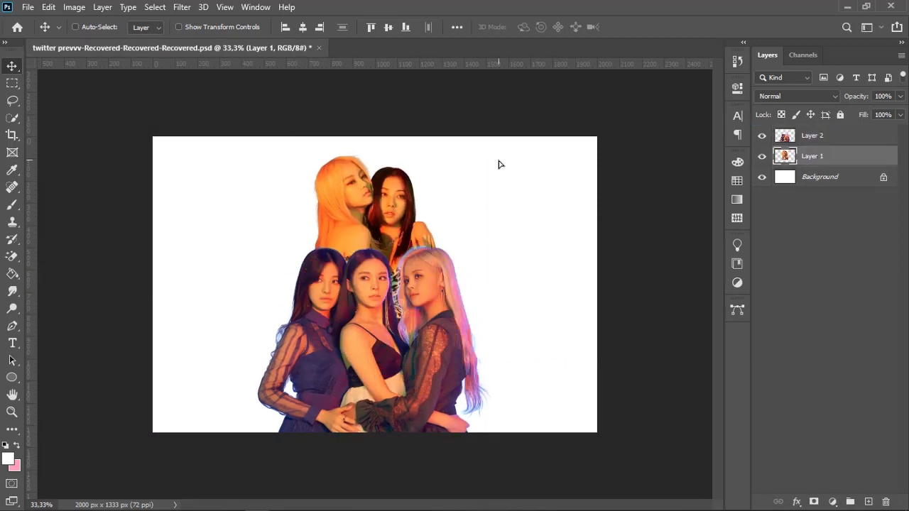
pyautogui.hotkey('alt', ']')
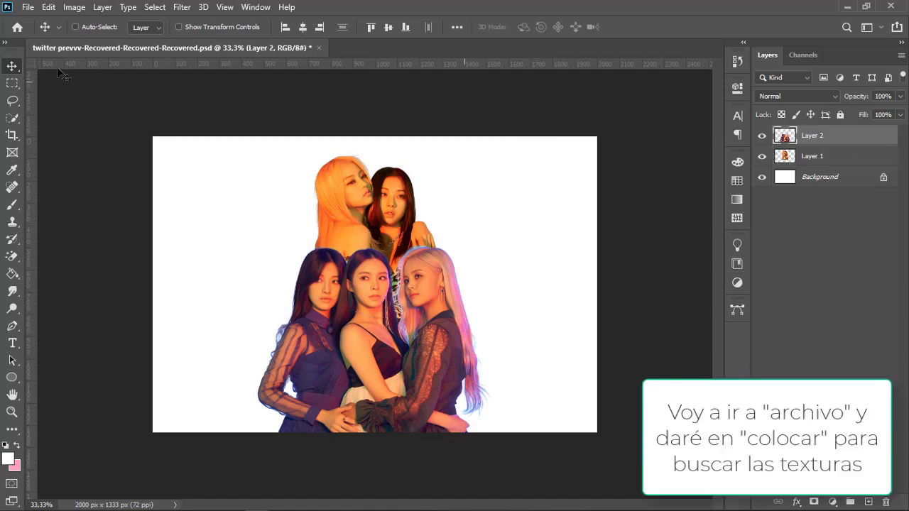
# - Place the 01 (1).jpg marble texture as an embedded layer covering the full canvas
pyautogui.click(22, 8)
pyautogui.click(92, 273)
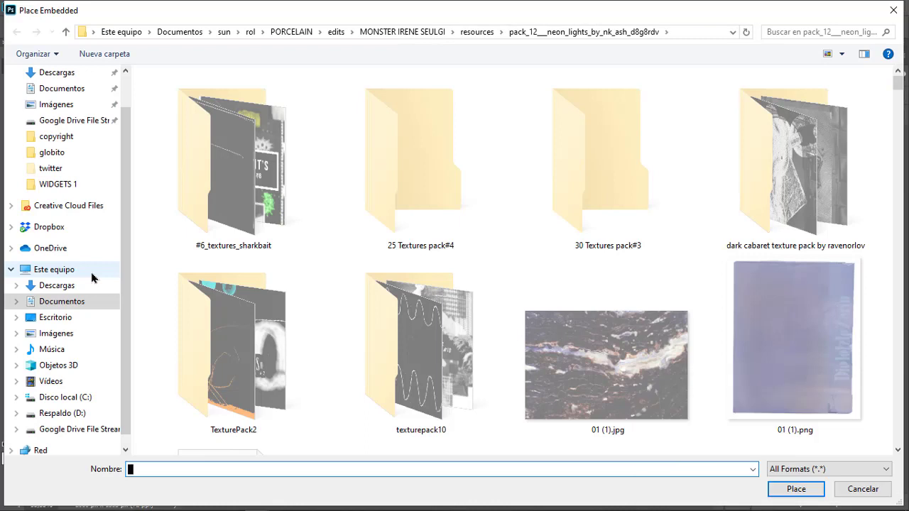
pyautogui.click(579, 364)
pyautogui.doubleClick(579, 364)
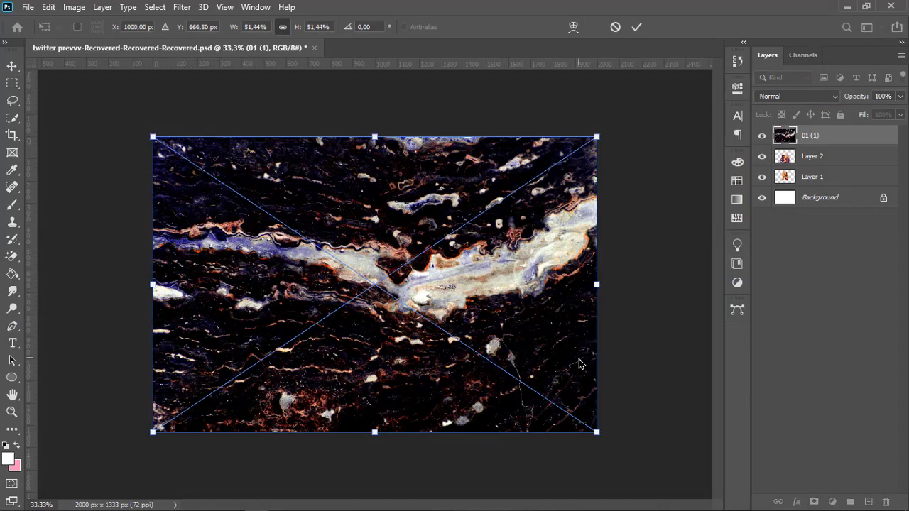
pyautogui.press('Return')
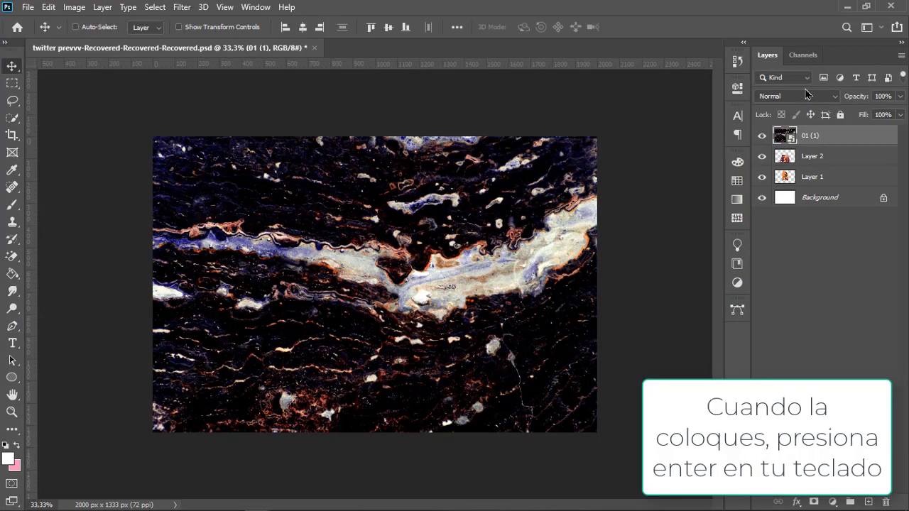
# - Try Darken and nearby blend modes on the texture, and reposition it back over the faces
pyautogui.click(807, 94)
pyautogui.press('Down')
pyautogui.press('Return')
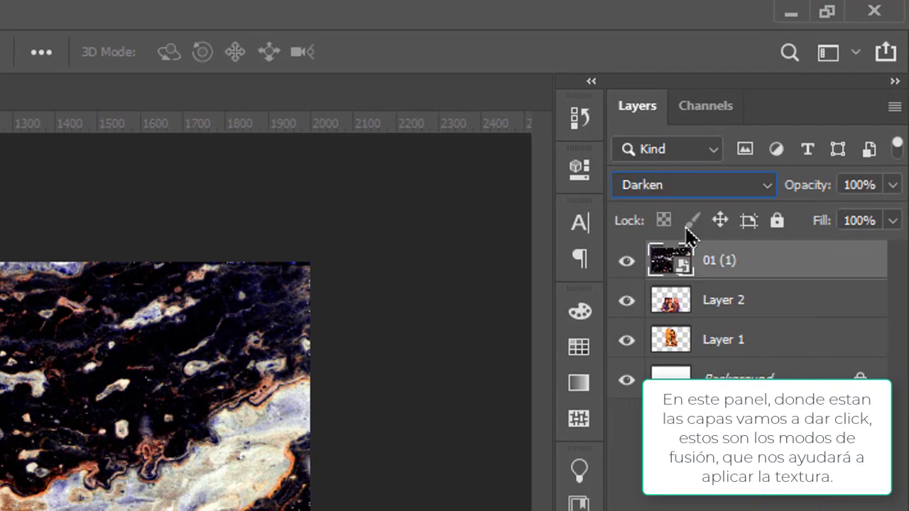
pyautogui.press('Down')
pyautogui.press('Down')
pyautogui.press('Down')
pyautogui.press('Down')
pyautogui.press('Down')
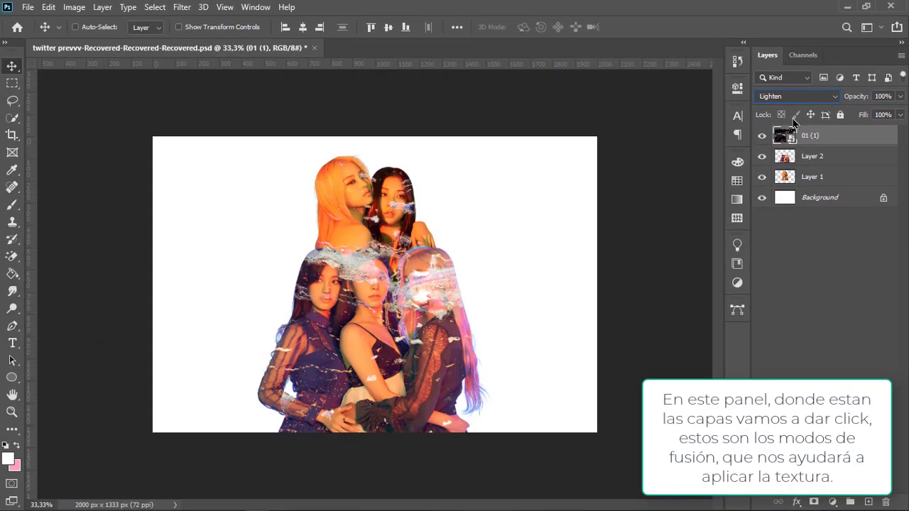
pyautogui.press('Down')
pyautogui.press('Up')
pyautogui.moveTo(436, 199); pyautogui.dragTo(429, 282)
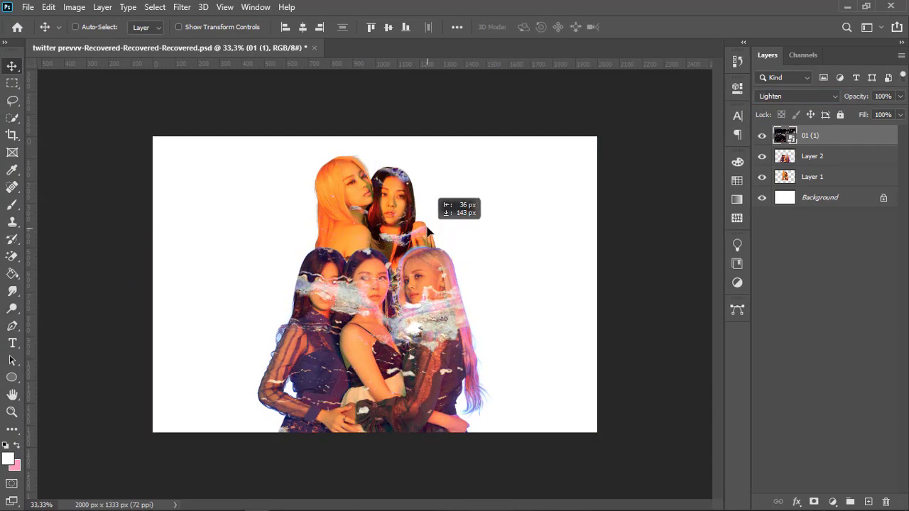
pyautogui.moveTo(429, 282); pyautogui.dragTo(429, 226)
# - Preview further blend modes through Saturation, then settle on Lighten for the 01 (1) texture
pyautogui.click(772, 97)
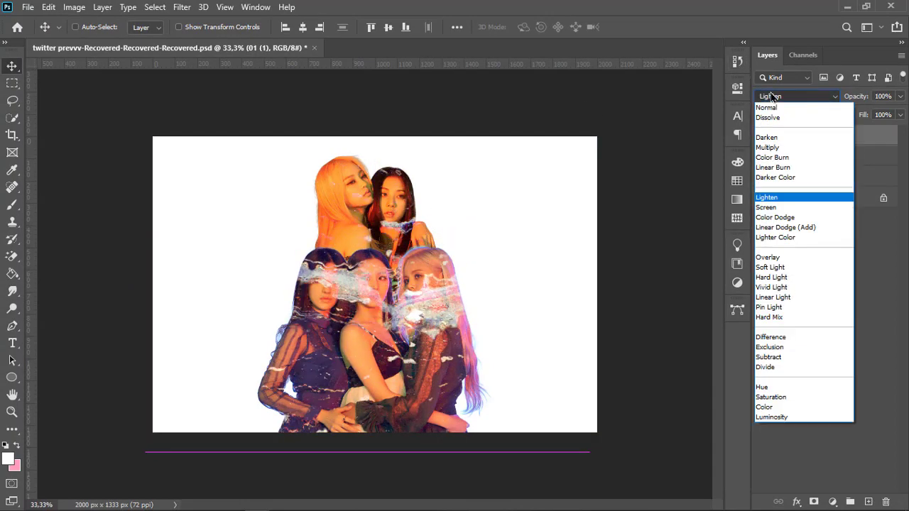
pyautogui.click(789, 108)
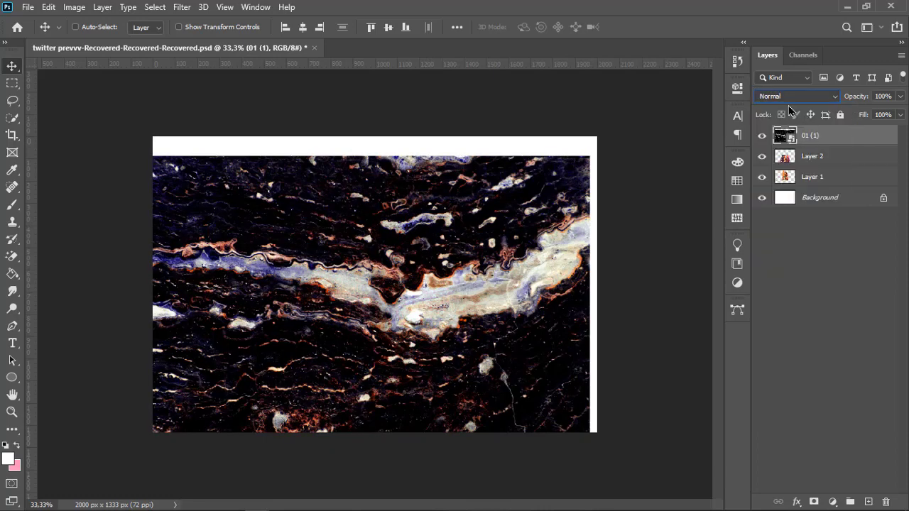
pyautogui.press('Down')
pyautogui.press('Down')
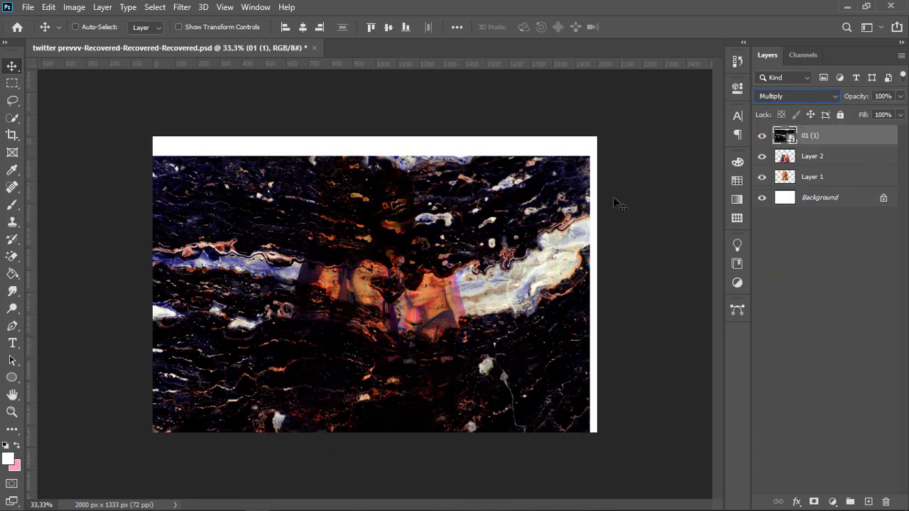
pyautogui.press('Down')
pyautogui.press('Down')
pyautogui.press('Down')
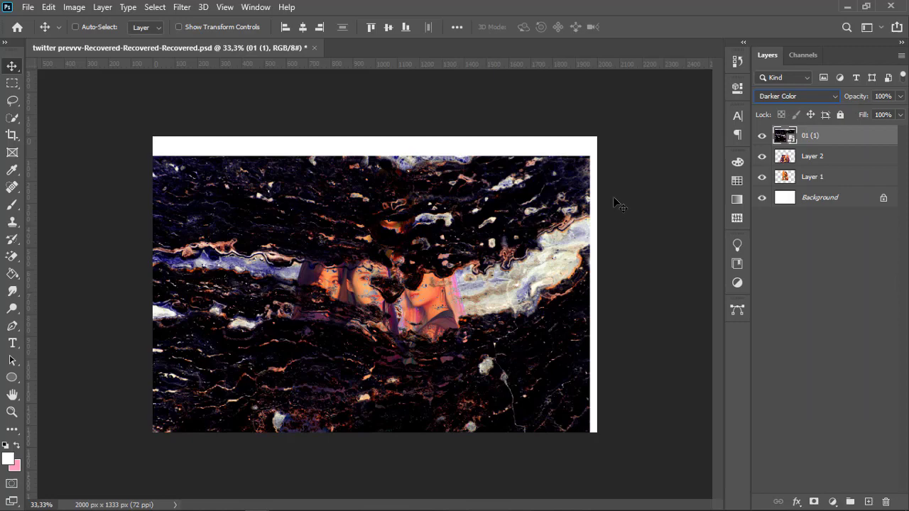
pyautogui.press('Down')
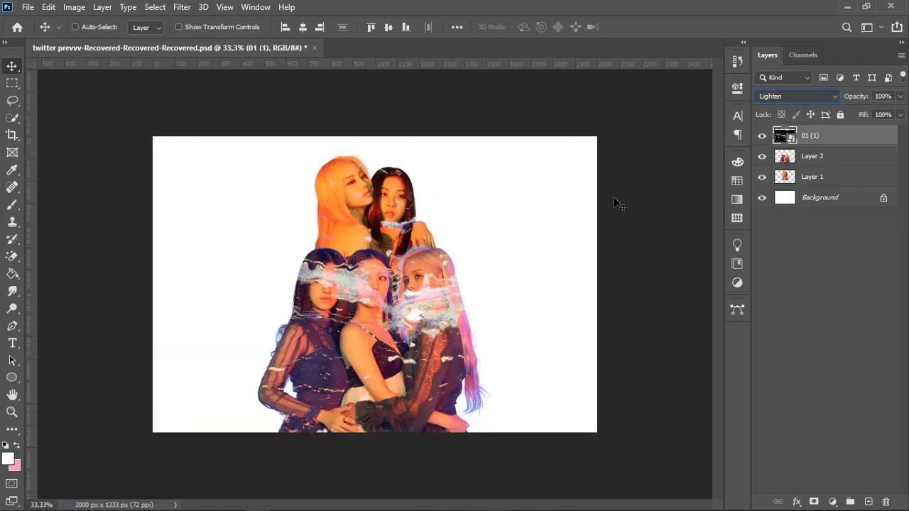
pyautogui.press('Down')
pyautogui.press('Down')
pyautogui.press('Down')
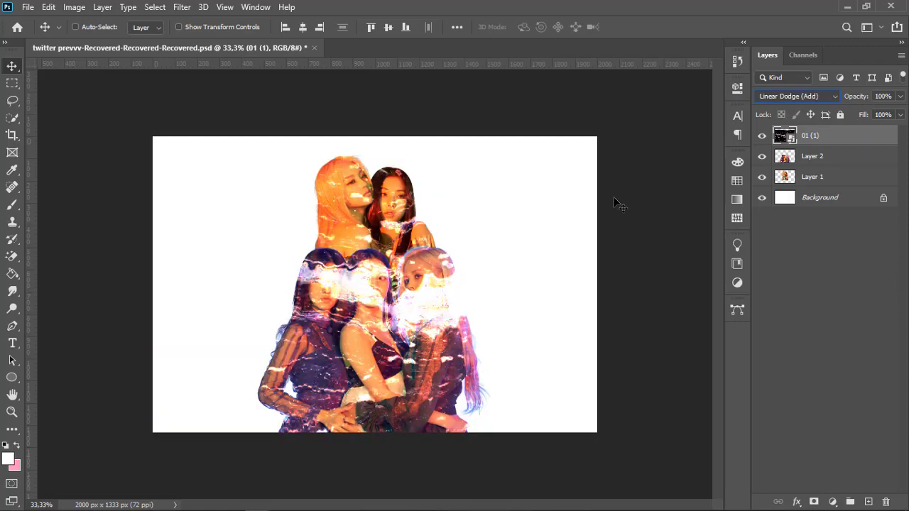
pyautogui.press('Down')
pyautogui.press('Down')
pyautogui.press('Down')
pyautogui.press('Down')
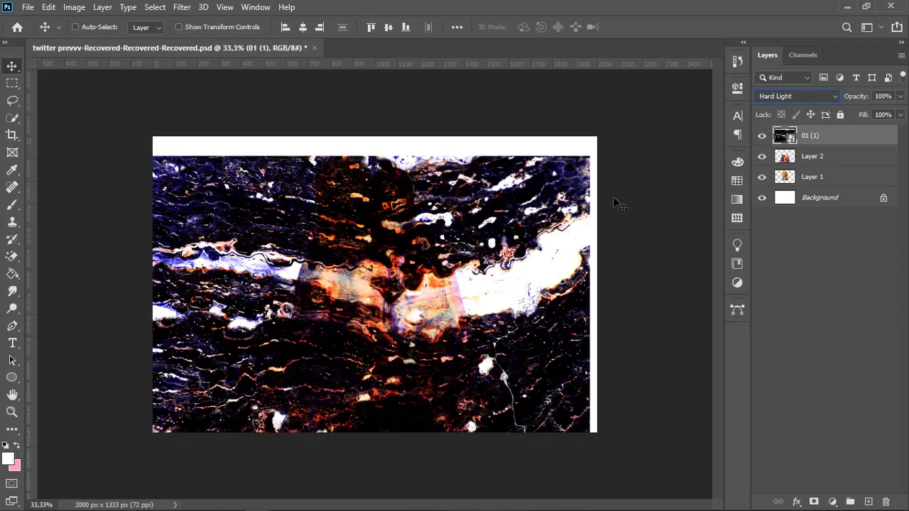
pyautogui.press('Down')
pyautogui.press('Down')
pyautogui.press('Down')
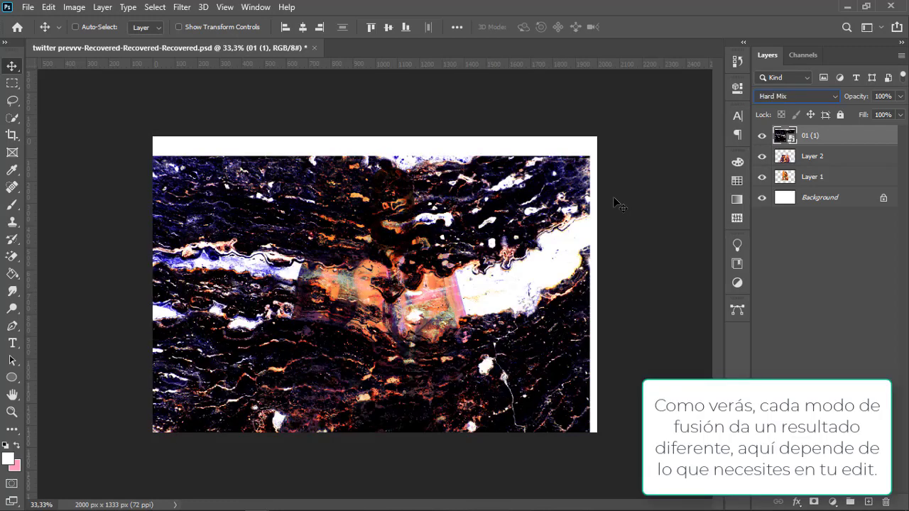
pyautogui.press('Down')
pyautogui.press('Down')
pyautogui.press('Down')
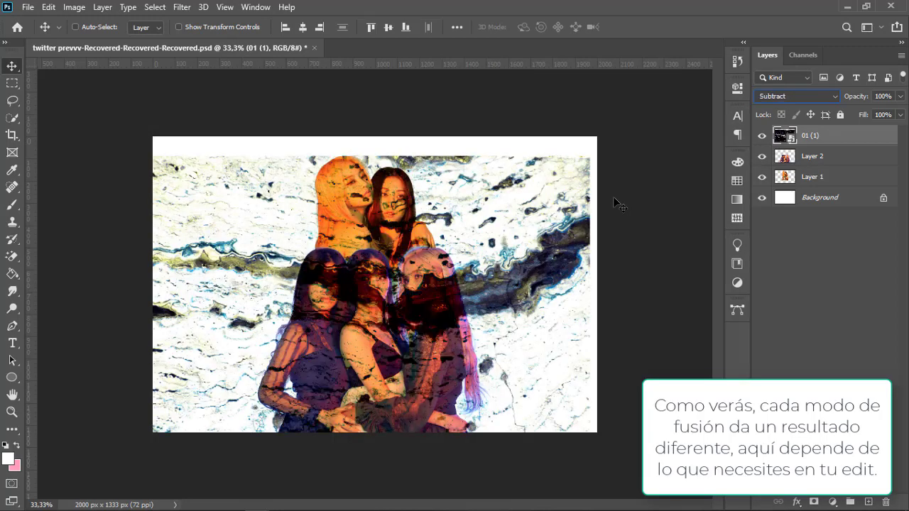
pyautogui.press('Down')
pyautogui.press('Down')
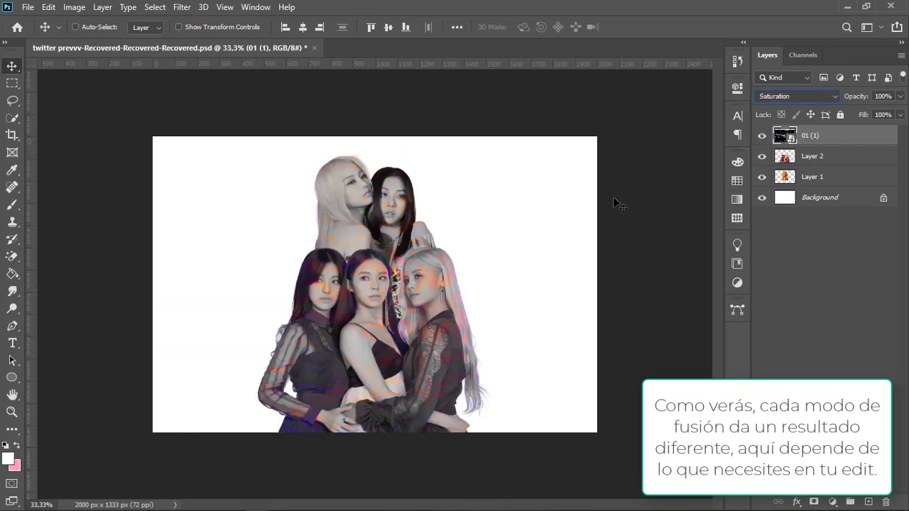
pyautogui.press('Down')
pyautogui.press('Down')
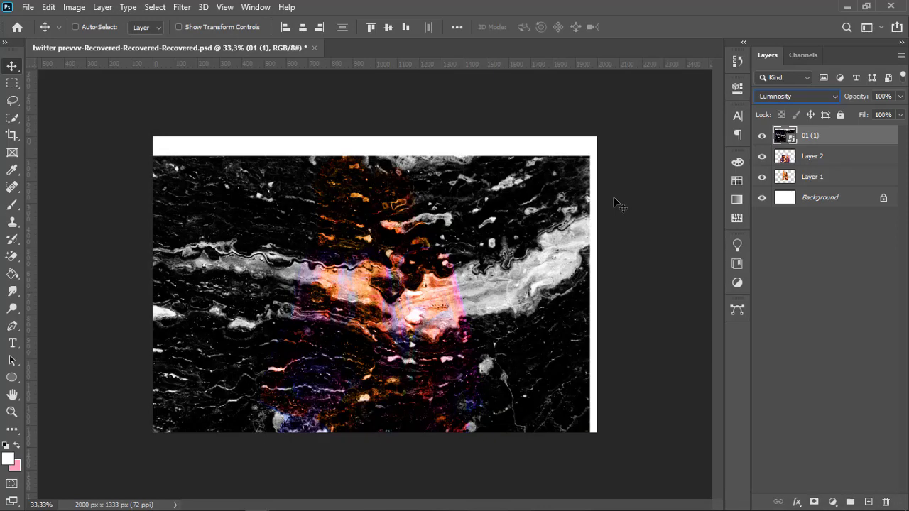
pyautogui.click(763, 95)
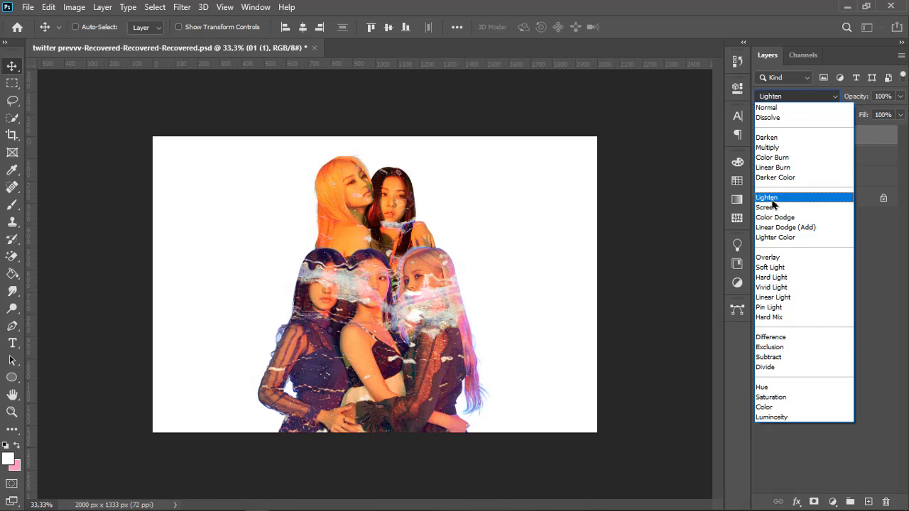
pyautogui.click(775, 199)
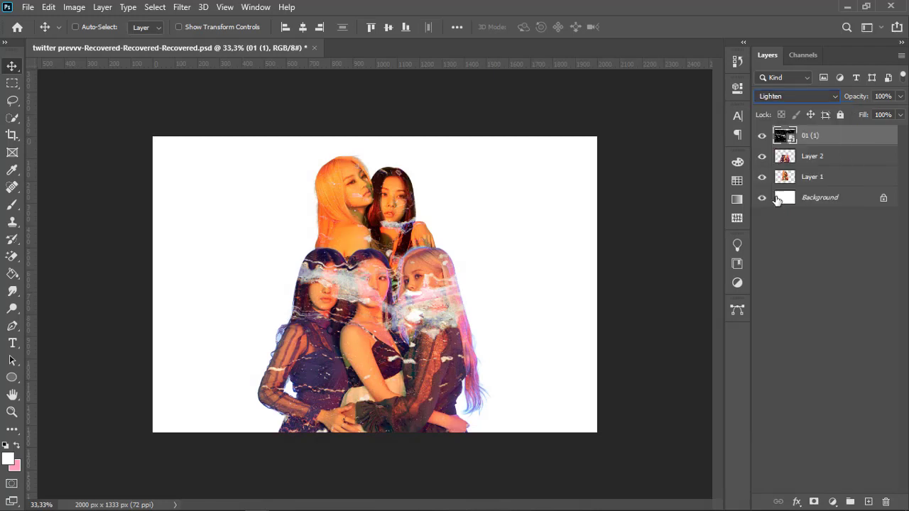
pyautogui.click(859, 205)
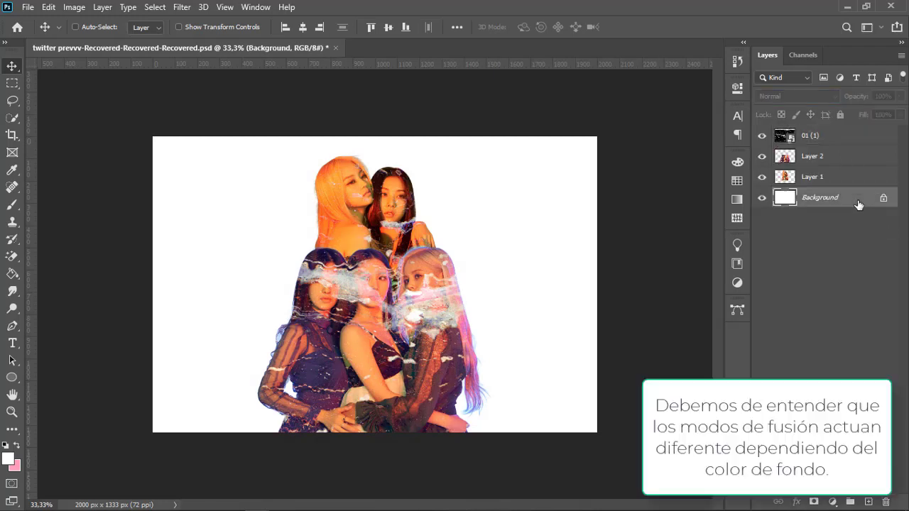
# - Add a Solid Color fill layer above Background in dark blue-purple #211f28
pyautogui.click(834, 501)
pyautogui.click(870, 263)
pyautogui.click(615, 268)
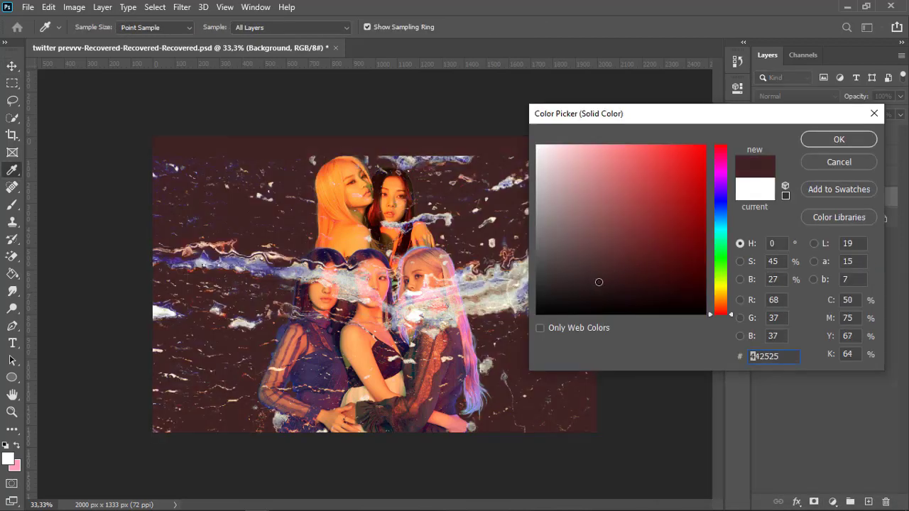
pyautogui.moveTo(599, 282)
pyautogui.mouseDown()
pyautogui.moveTo(529, 328)
pyautogui.moveTo(511, 290)
pyautogui.mouseUp()
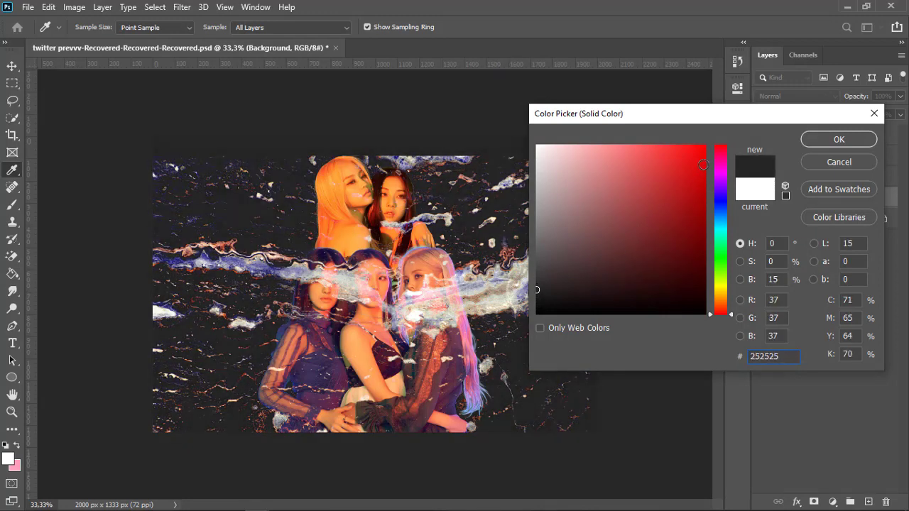
pyautogui.click(726, 199)
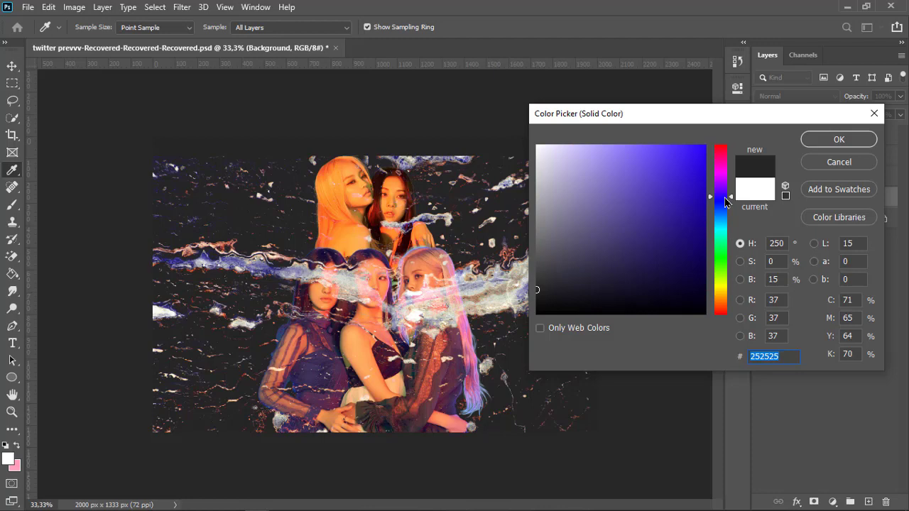
pyautogui.moveTo(579, 255); pyautogui.dragTo(573, 288)
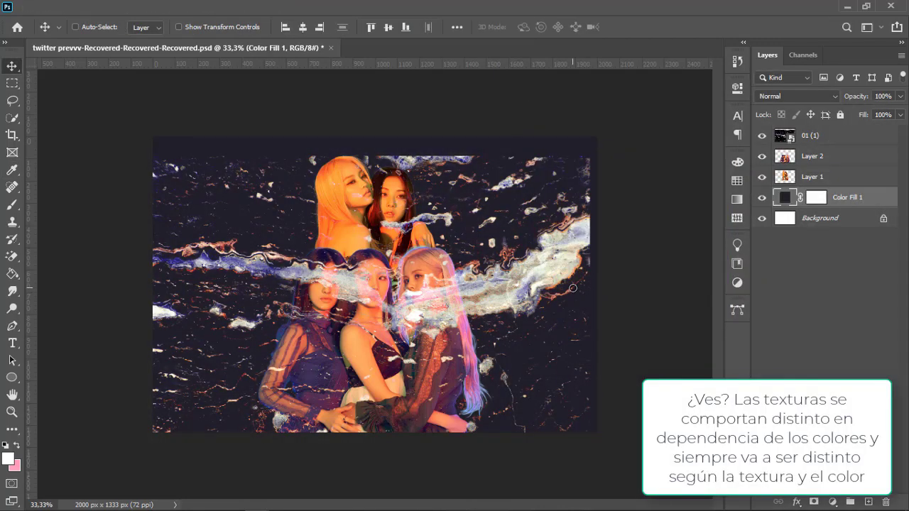
# - Add a layer mask to the 01 (1) texture and pick the Soft Round brush
pyautogui.click(817, 145)
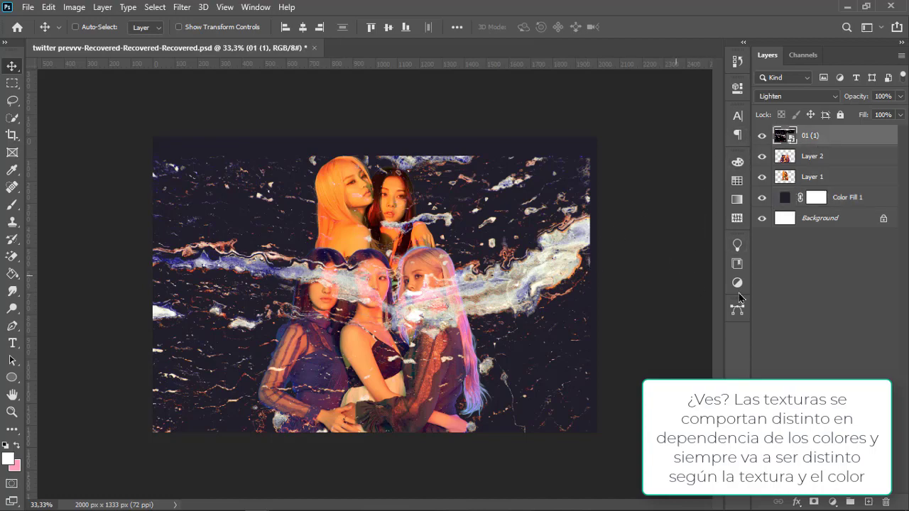
pyautogui.click(814, 502)
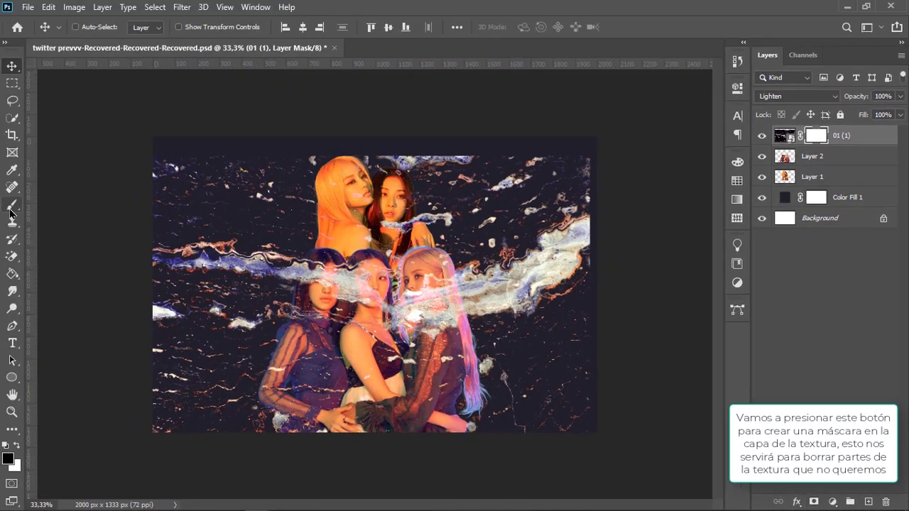
pyautogui.click(12, 205)
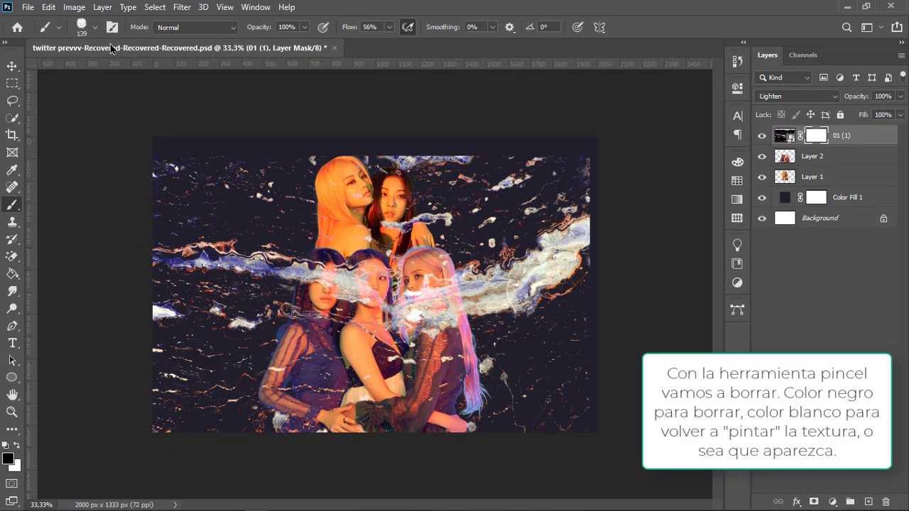
pyautogui.click(94, 29)
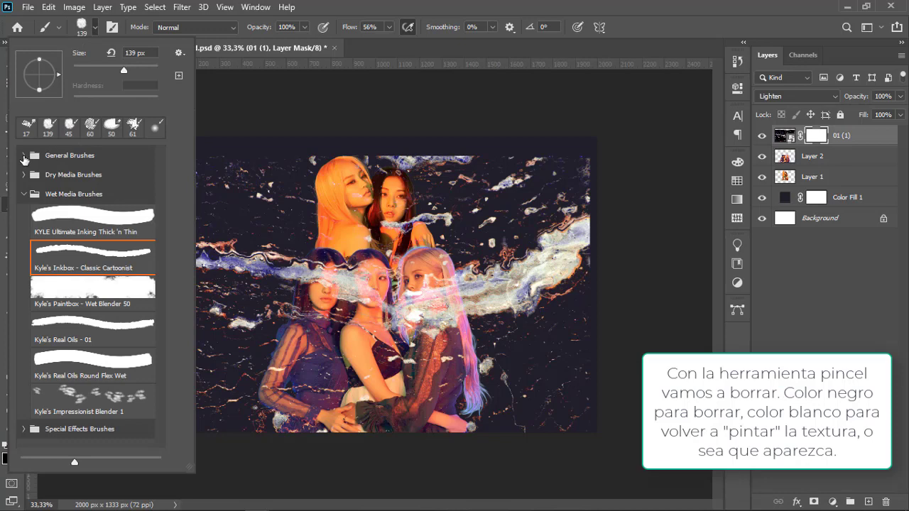
pyautogui.click(23, 155)
pyautogui.click(66, 181)
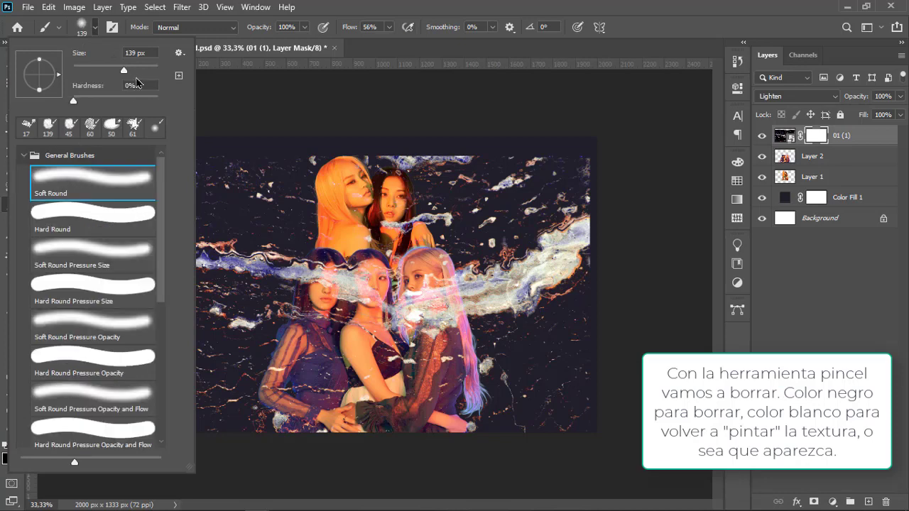
# - Paint black on the mask to hide texture swirls along the right, left, top and bottom edges
pyautogui.click(538, 142)
pyautogui.moveTo(564, 186); pyautogui.dragTo(586, 310)
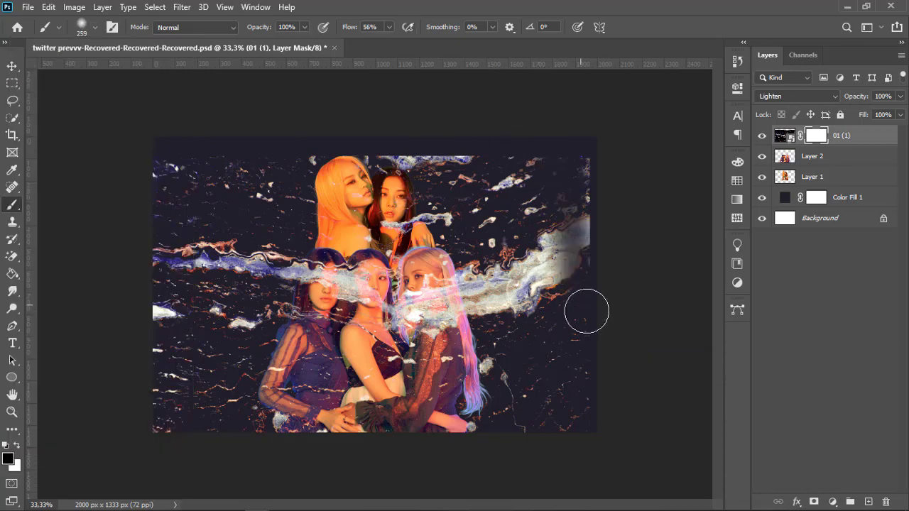
pyautogui.moveTo(590, 383)
pyautogui.mouseDown()
pyautogui.moveTo(509, 144)
pyautogui.moveTo(552, 301)
pyautogui.moveTo(530, 298)
pyautogui.mouseUp()
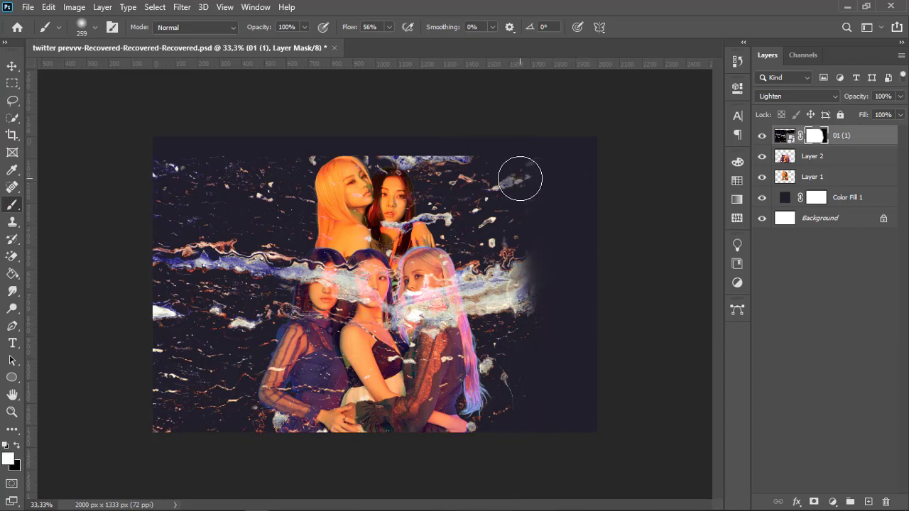
pyautogui.moveTo(549, 331)
pyautogui.mouseDown()
pyautogui.moveTo(542, 147)
pyautogui.moveTo(583, 256)
pyautogui.mouseUp()
pyautogui.press('x')
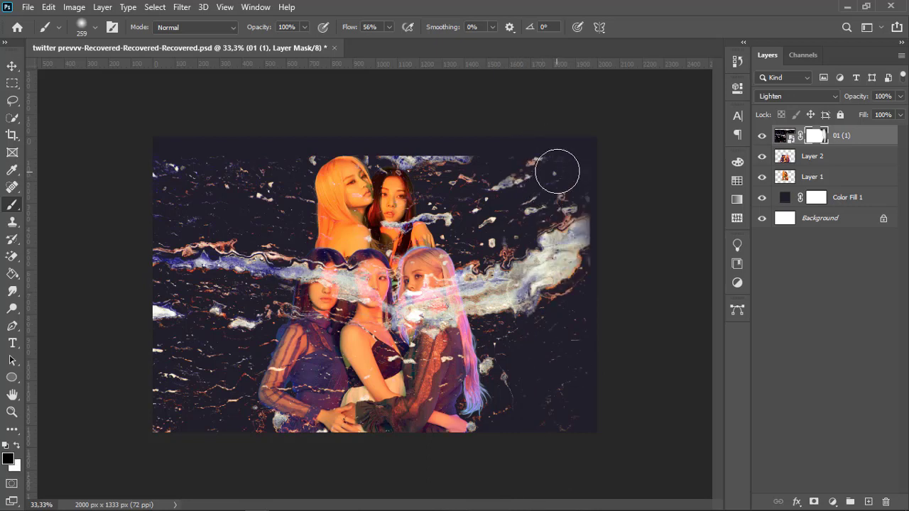
pyautogui.moveTo(560, 171)
pyautogui.mouseDown()
pyautogui.moveTo(566, 402)
pyautogui.moveTo(571, 162)
pyautogui.moveTo(513, 138)
pyautogui.mouseUp()
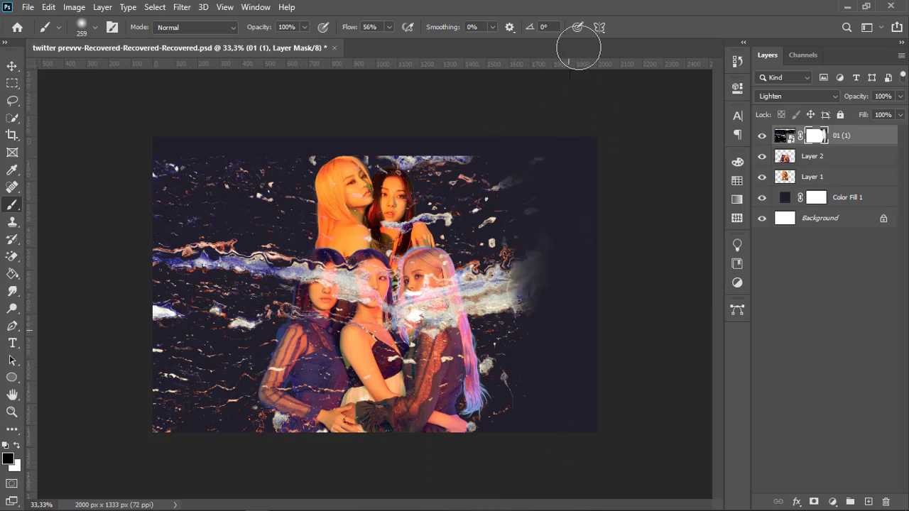
pyautogui.moveTo(558, 365)
pyautogui.mouseDown()
pyautogui.moveTo(493, 147)
pyautogui.moveTo(459, 187)
pyautogui.moveTo(511, 440)
pyautogui.moveTo(530, 99)
pyautogui.mouseUp()
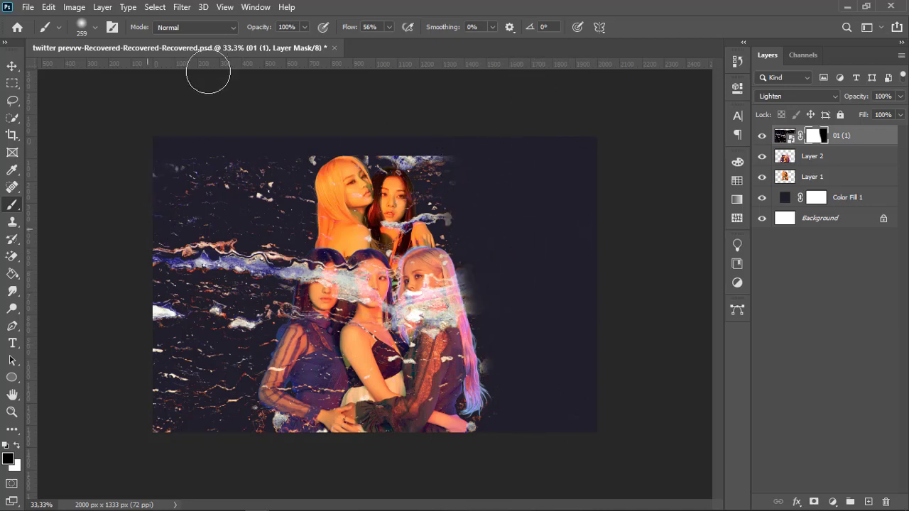
pyautogui.moveTo(209, 73)
pyautogui.mouseDown()
pyautogui.moveTo(192, 371)
pyautogui.moveTo(291, 166)
pyautogui.moveTo(331, 304)
pyautogui.moveTo(438, 366)
pyautogui.moveTo(291, 320)
pyautogui.moveTo(325, 260)
pyautogui.moveTo(305, 386)
pyautogui.moveTo(396, 426)
pyautogui.moveTo(437, 316)
pyautogui.moveTo(470, 365)
pyautogui.mouseUp()
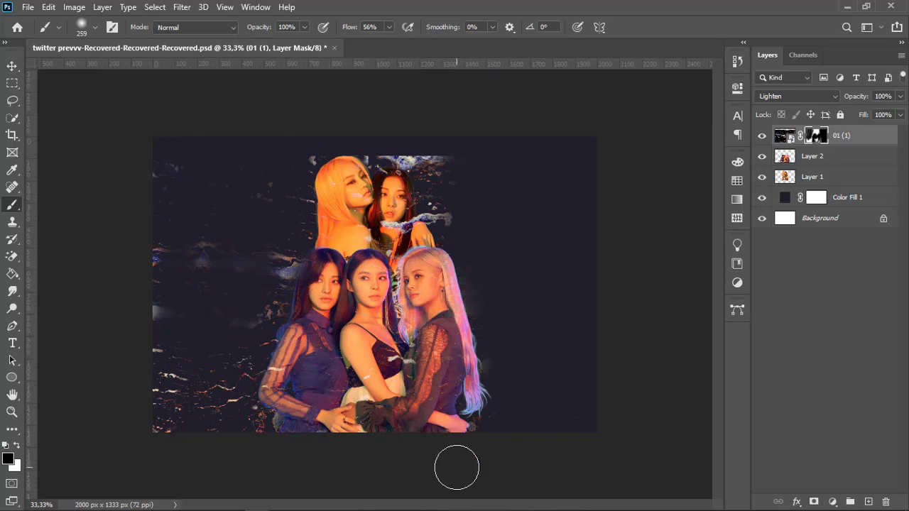
pyautogui.moveTo(173, 420)
pyautogui.mouseDown()
pyautogui.moveTo(186, 483)
pyautogui.moveTo(157, 149)
pyautogui.mouseUp()
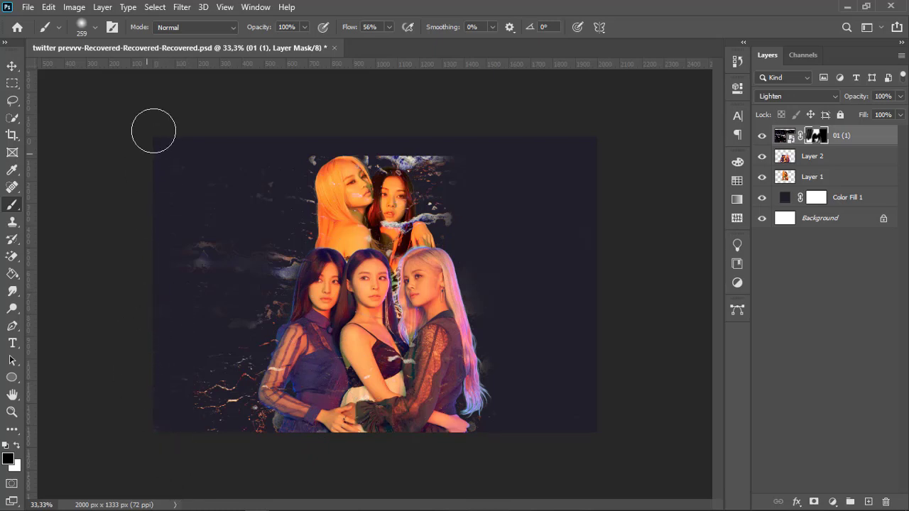
pyautogui.moveTo(448, 168)
pyautogui.mouseDown()
pyautogui.moveTo(317, 172)
pyautogui.moveTo(478, 142)
pyautogui.moveTo(540, 152)
pyautogui.moveTo(355, 145)
pyautogui.mouseUp()
pyautogui.moveTo(176, 246)
pyautogui.mouseDown()
pyautogui.moveTo(203, 85)
pyautogui.moveTo(219, 422)
pyautogui.moveTo(195, 241)
pyautogui.moveTo(156, 243)
pyautogui.mouseUp()
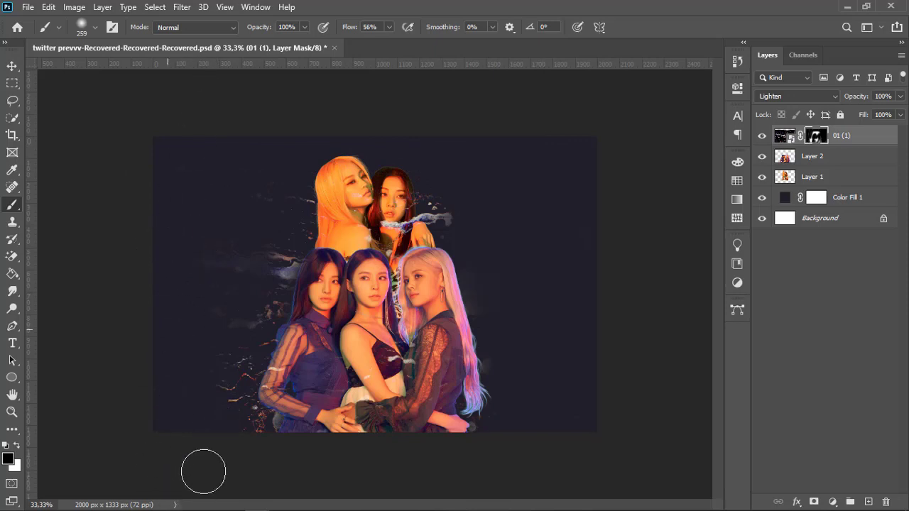
# - Place 01 (15).jpg from the neon lights pack folder as an embedded layer
pyautogui.click(29, 9)
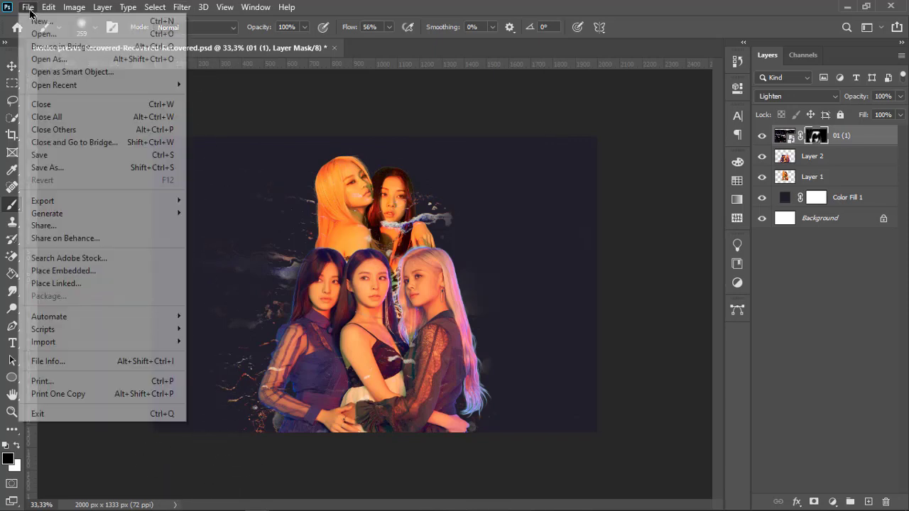
pyautogui.click(135, 273)
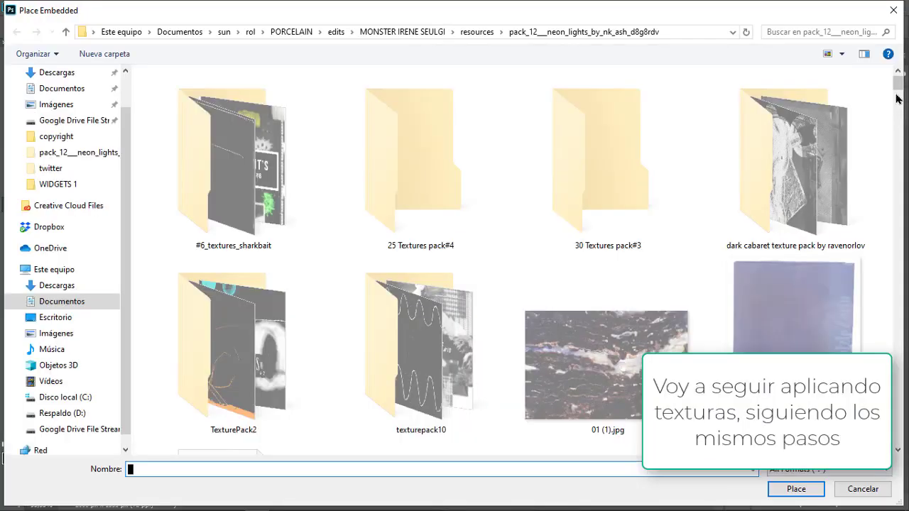
pyautogui.doubleClick(801, 175)
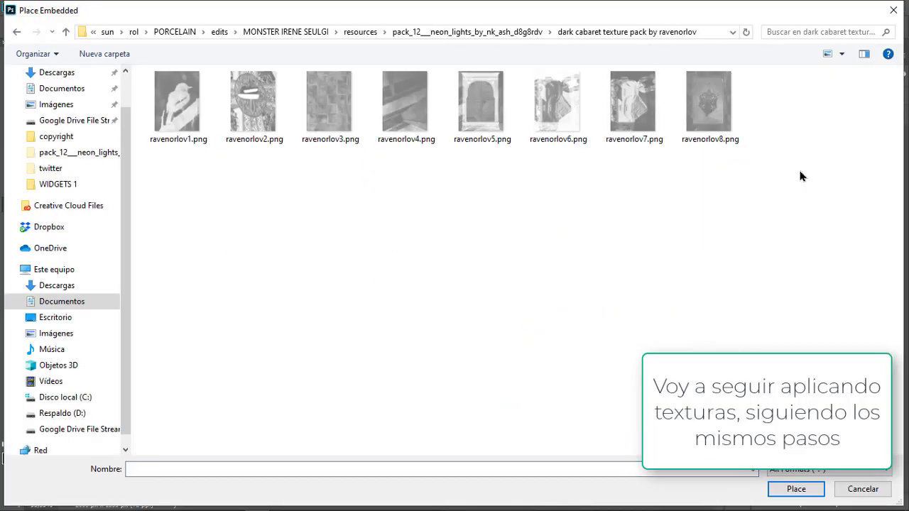
pyautogui.click(528, 36)
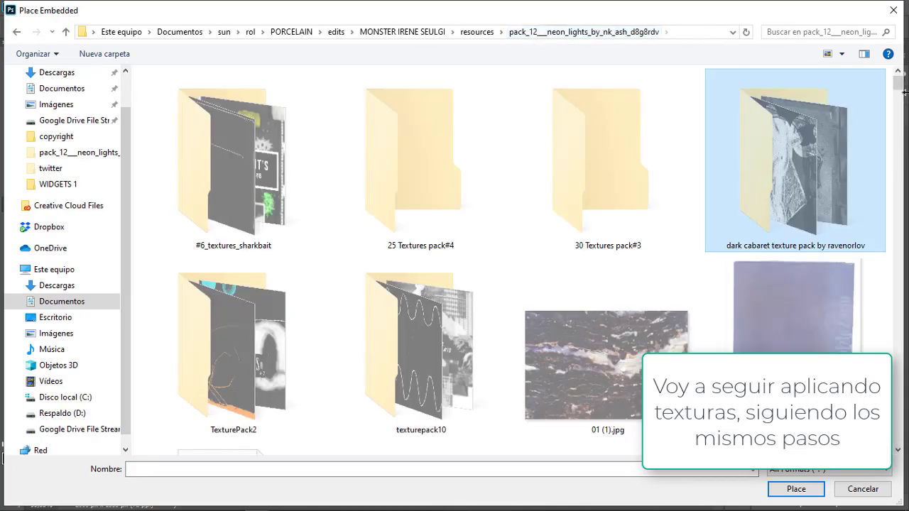
pyautogui.moveTo(902, 89); pyautogui.dragTo(901, 118)
pyautogui.click(601, 165)
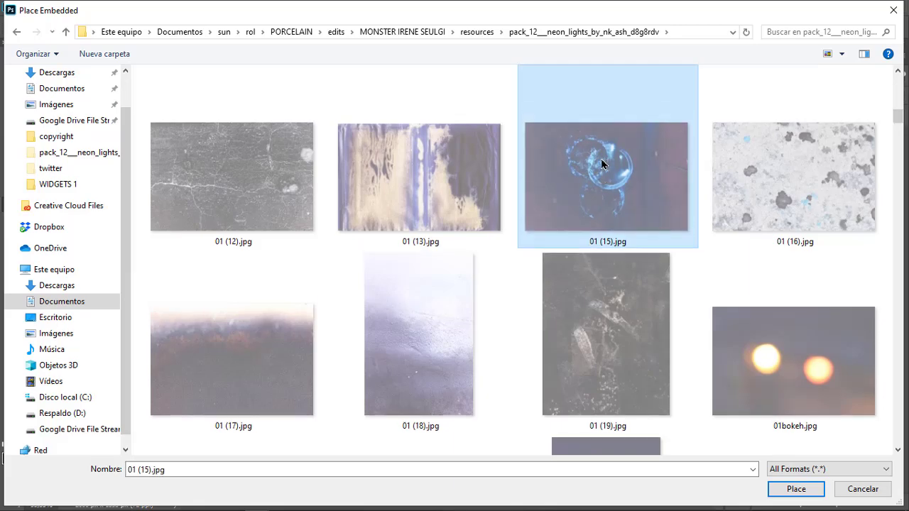
pyautogui.doubleClick(601, 165)
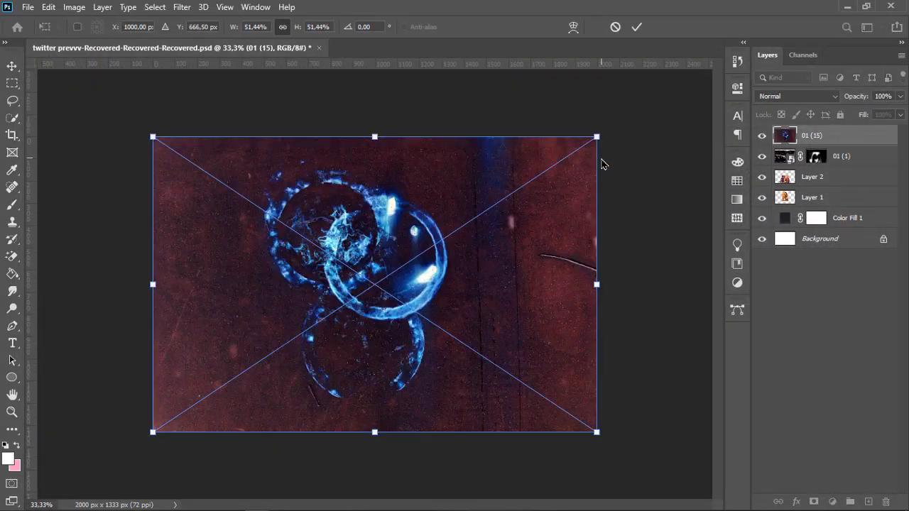
# - Commit the 01 (15) texture and set its blend mode to Lighter Color, testing a small move
pyautogui.press('b')
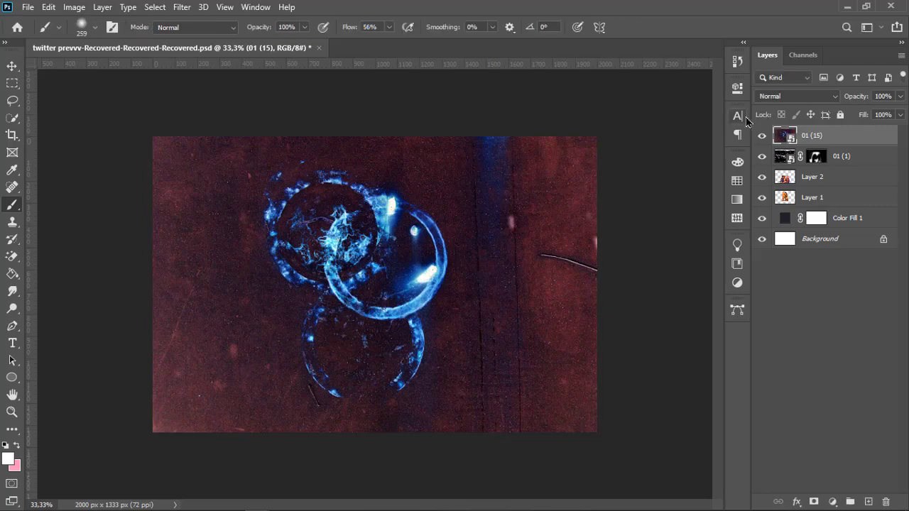
pyautogui.click(817, 98)
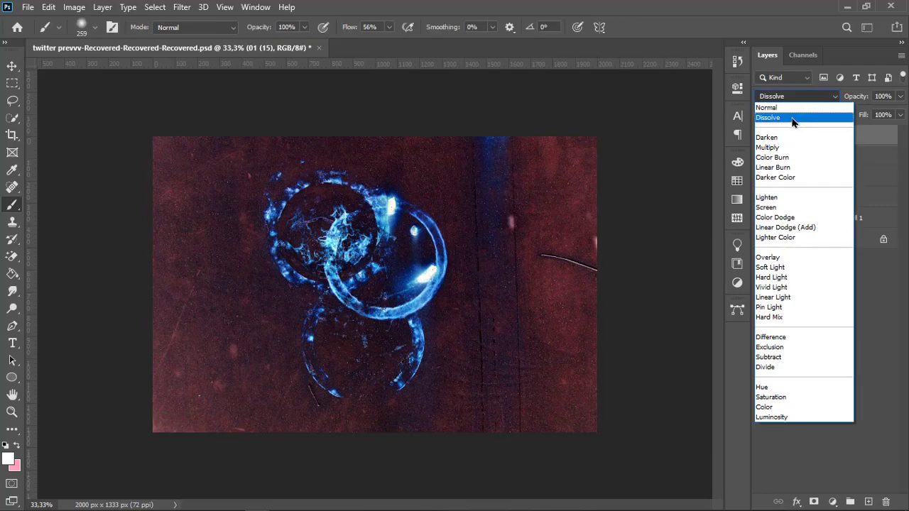
pyautogui.click(793, 119)
pyautogui.press('Down')
pyautogui.press('Down')
pyautogui.press('Down')
pyautogui.press('Down')
pyautogui.press('Down')
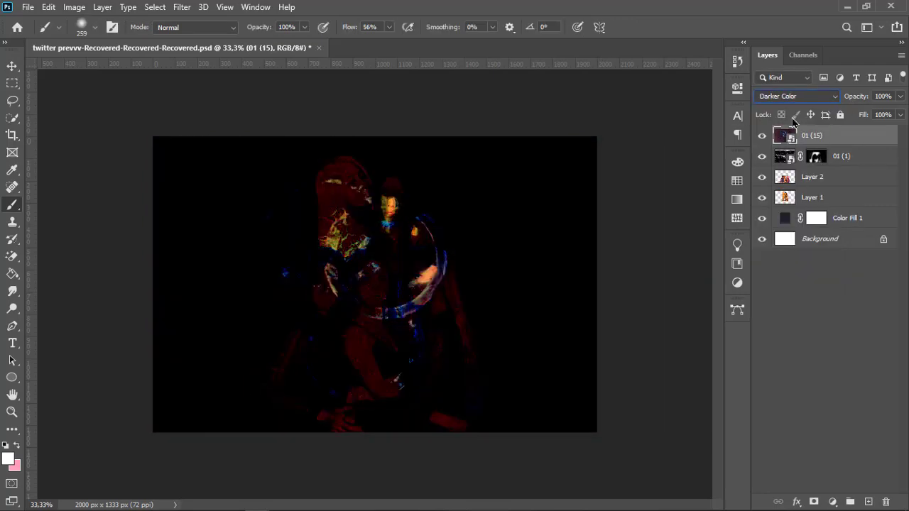
pyautogui.press('Down')
pyautogui.press('Down')
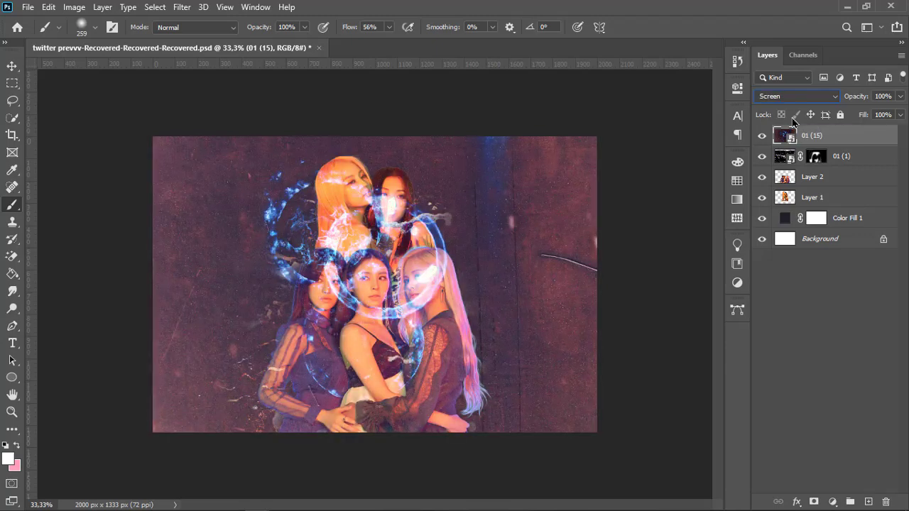
pyautogui.press('Down')
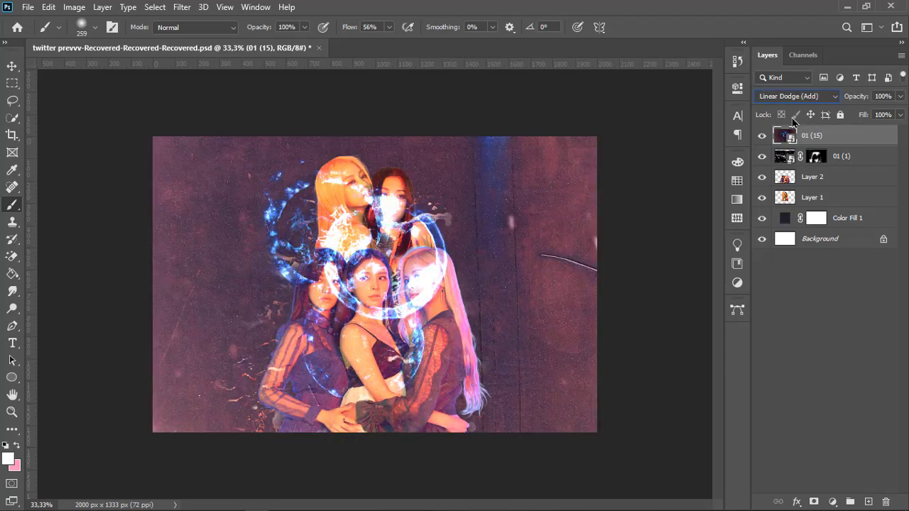
pyautogui.press('Down')
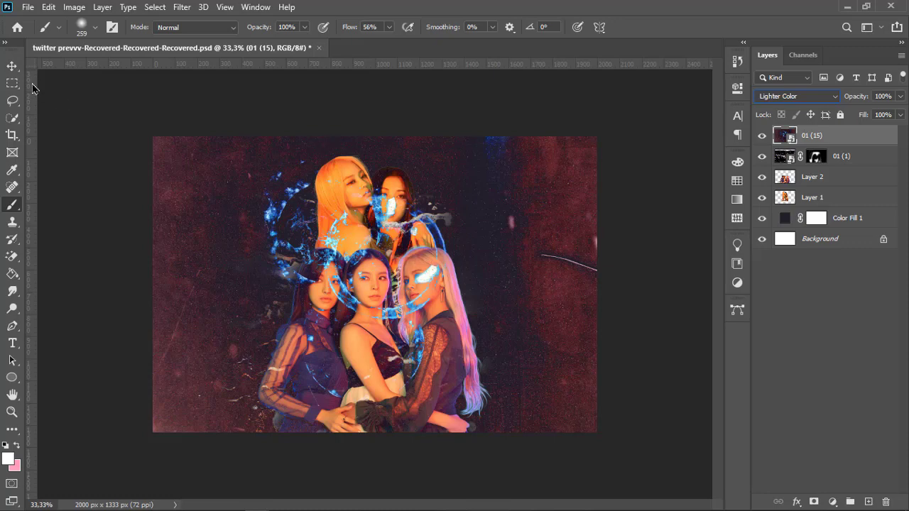
pyautogui.click(12, 66)
pyautogui.moveTo(438, 206); pyautogui.dragTo(490, 195)
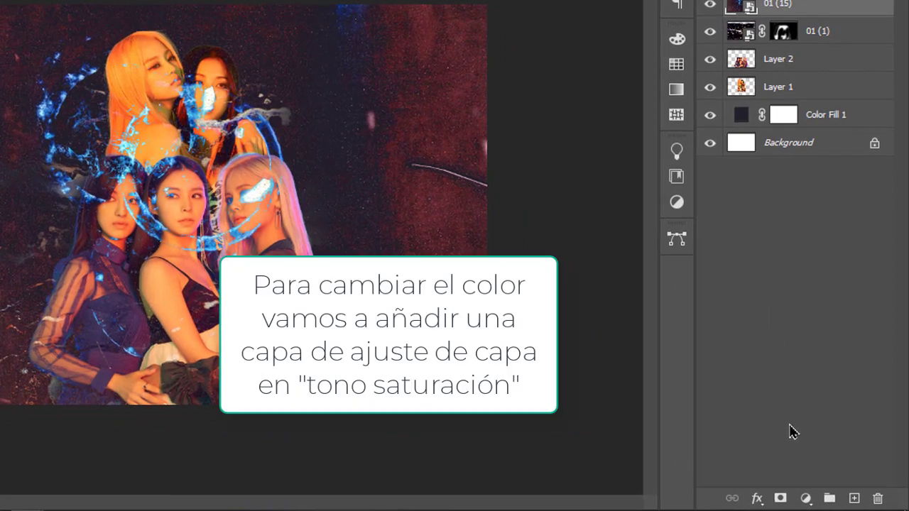
# - Add a Hue/Saturation adjustment clipped to 01 (15), experimenting with master and red hue shifts
pyautogui.click(804, 499)
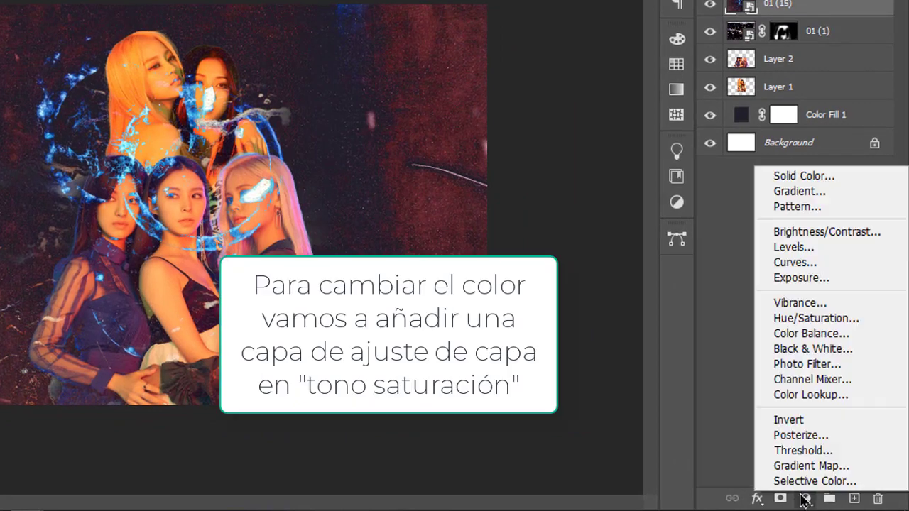
pyautogui.click(836, 325)
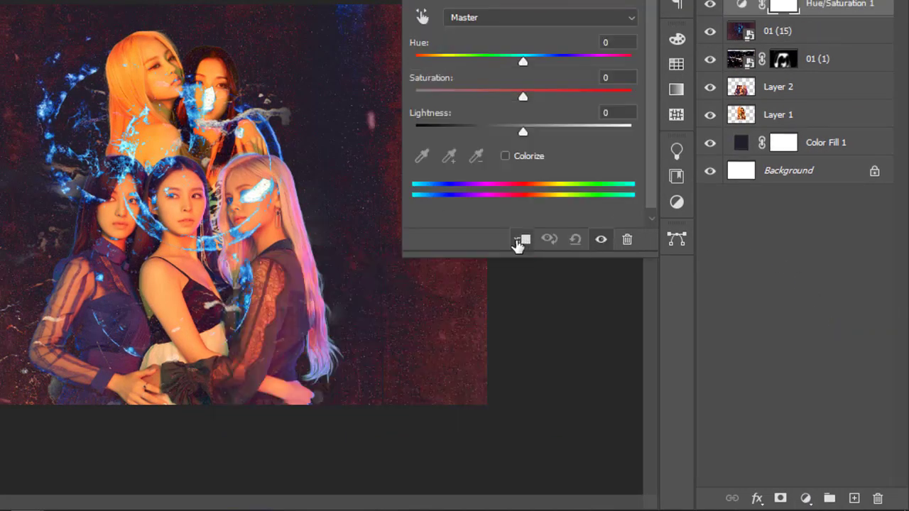
pyautogui.click(525, 242)
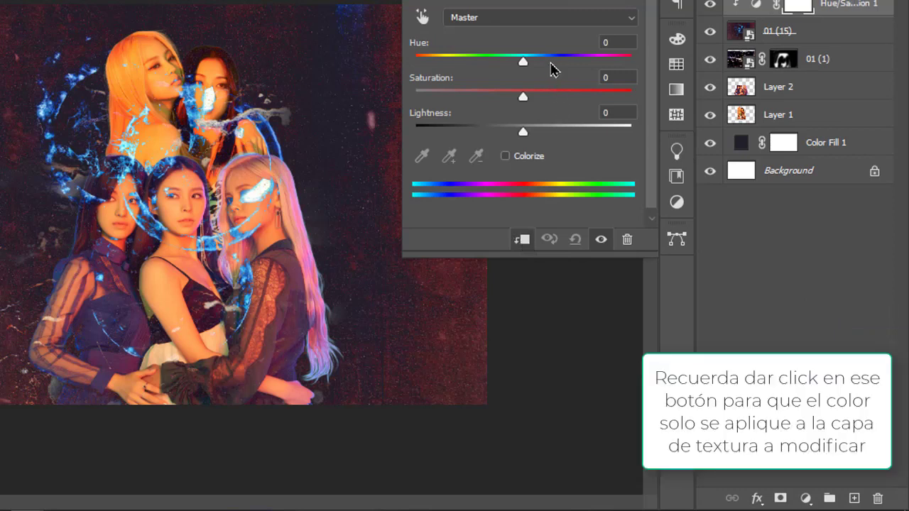
pyautogui.moveTo(551, 62)
pyautogui.mouseDown()
pyautogui.moveTo(639, 84)
pyautogui.moveTo(458, 107)
pyautogui.mouseUp()
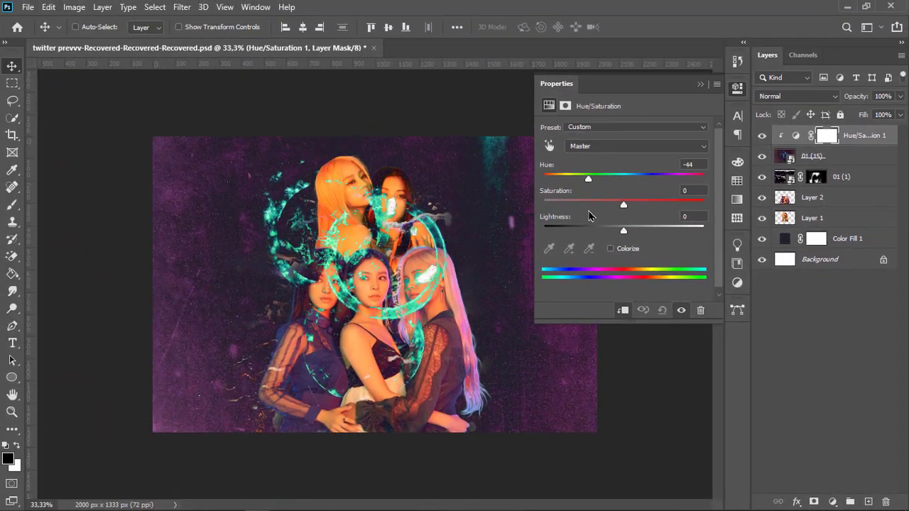
pyautogui.moveTo(591, 215); pyautogui.dragTo(630, 211)
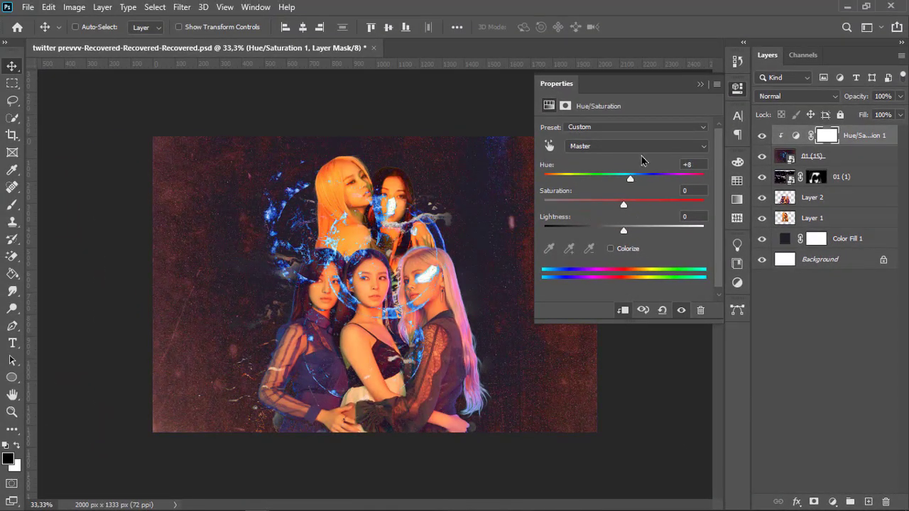
pyautogui.click(647, 147)
pyautogui.click(631, 174)
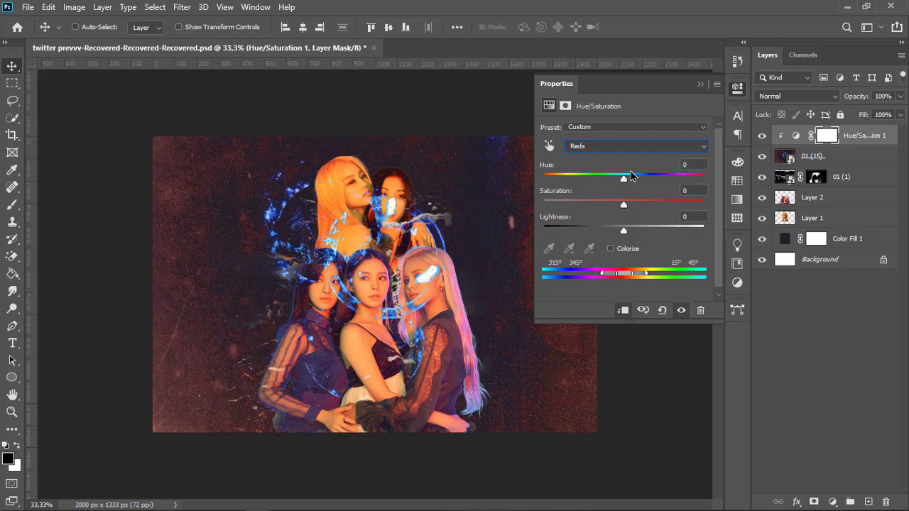
pyautogui.moveTo(650, 178); pyautogui.dragTo(670, 177)
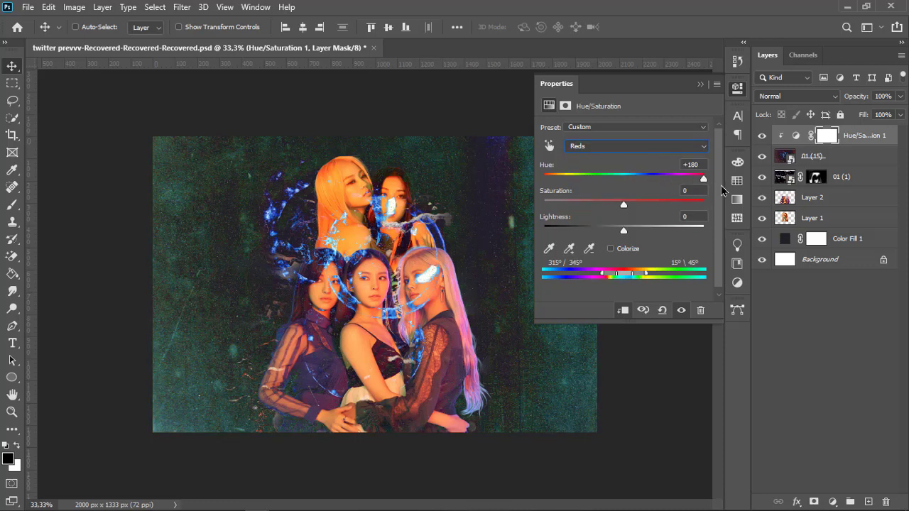
pyautogui.moveTo(675, 191); pyautogui.dragTo(544, 199)
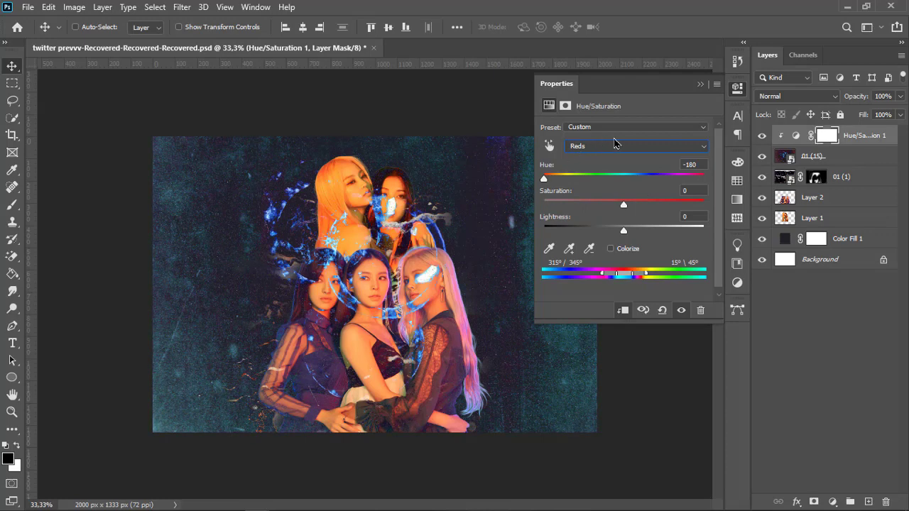
# - Shift the Cyans range to +180 hue and +100 saturation, turning the rings magenta
pyautogui.click(637, 148)
pyautogui.click(604, 201)
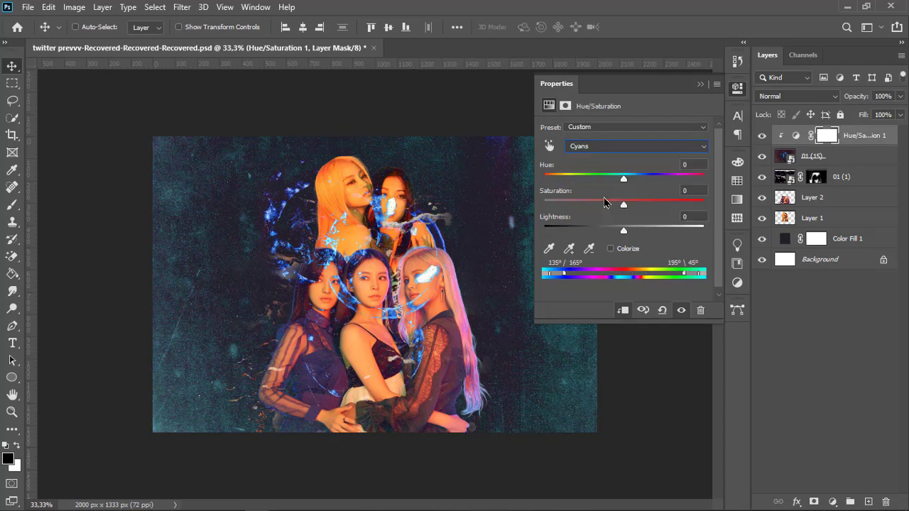
pyautogui.moveTo(638, 183)
pyautogui.mouseDown()
pyautogui.moveTo(709, 189)
pyautogui.moveTo(565, 196)
pyautogui.moveTo(719, 185)
pyautogui.mouseUp()
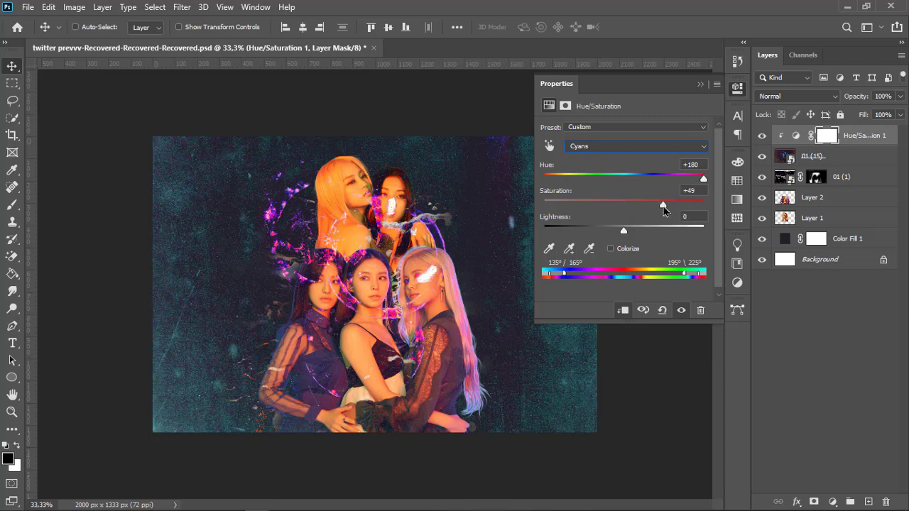
pyautogui.click(689, 147)
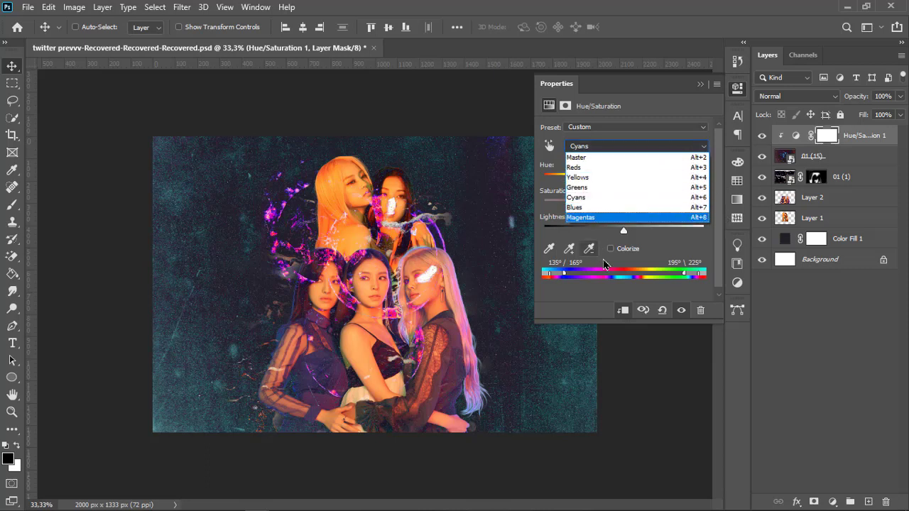
pyautogui.click(705, 90)
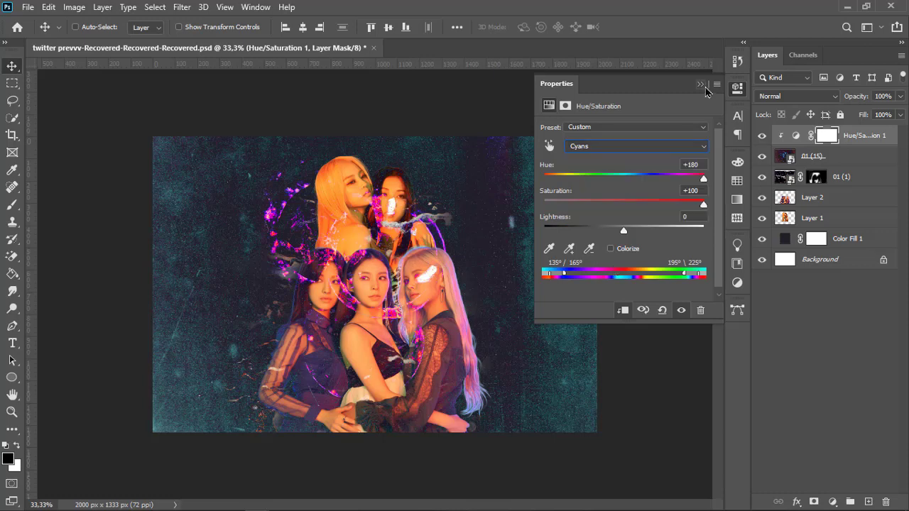
pyautogui.click(703, 86)
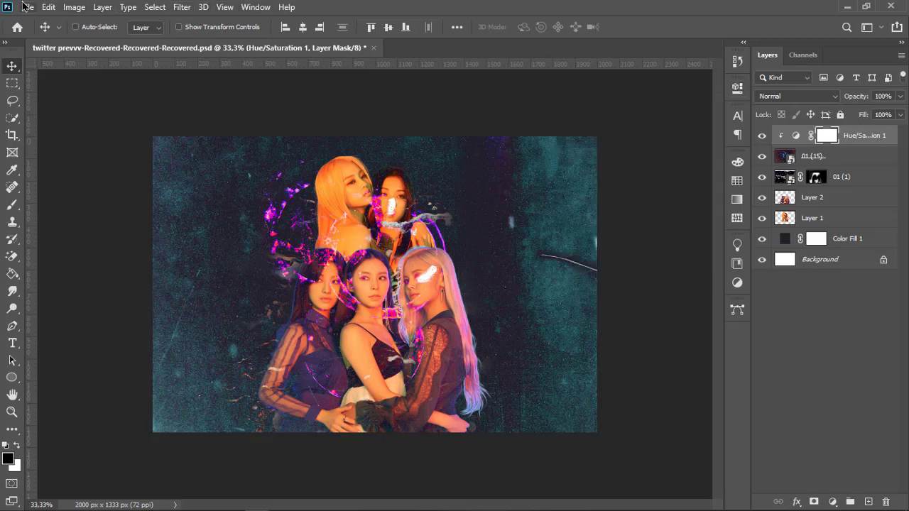
# - Place 003.png from TexturePack2 and stretch it to cover the whole canvas
pyautogui.click(25, 7)
pyautogui.click(58, 272)
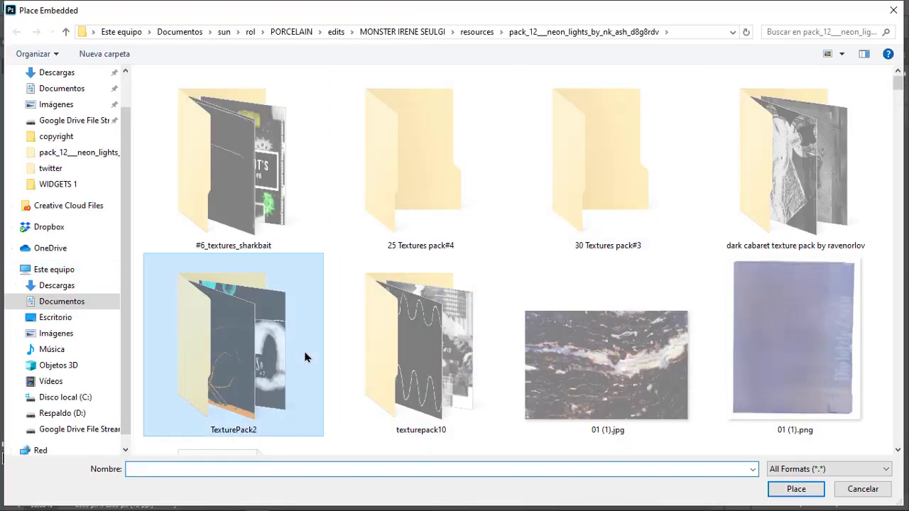
pyautogui.doubleClick(305, 357)
pyautogui.click(347, 139)
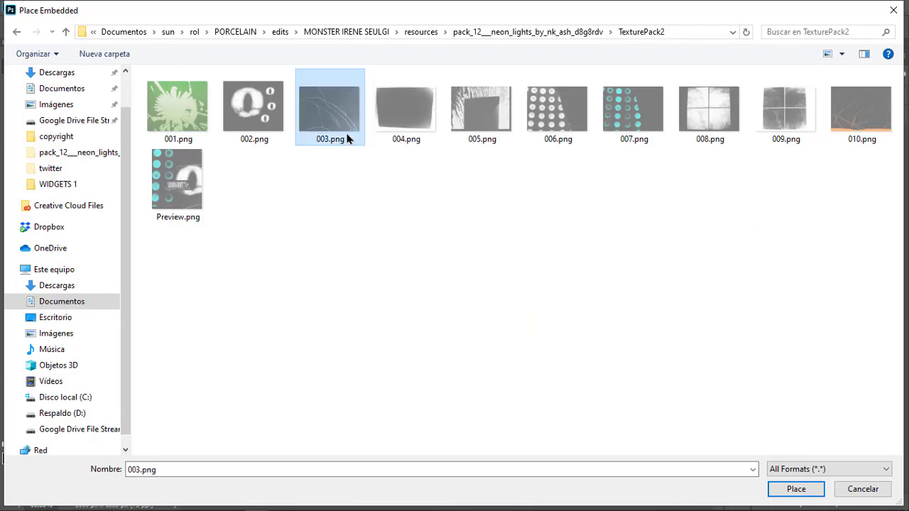
pyautogui.doubleClick(346, 138)
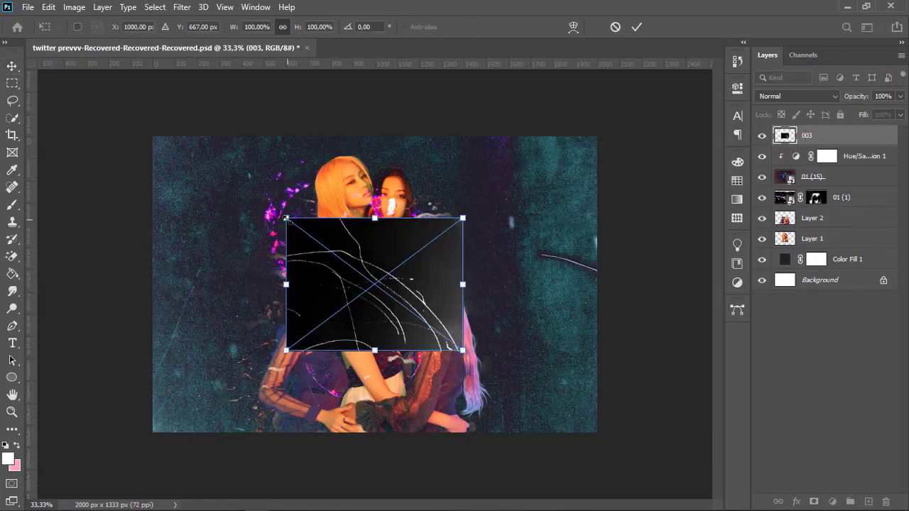
pyautogui.moveTo(287, 218); pyautogui.dragTo(147, 115)
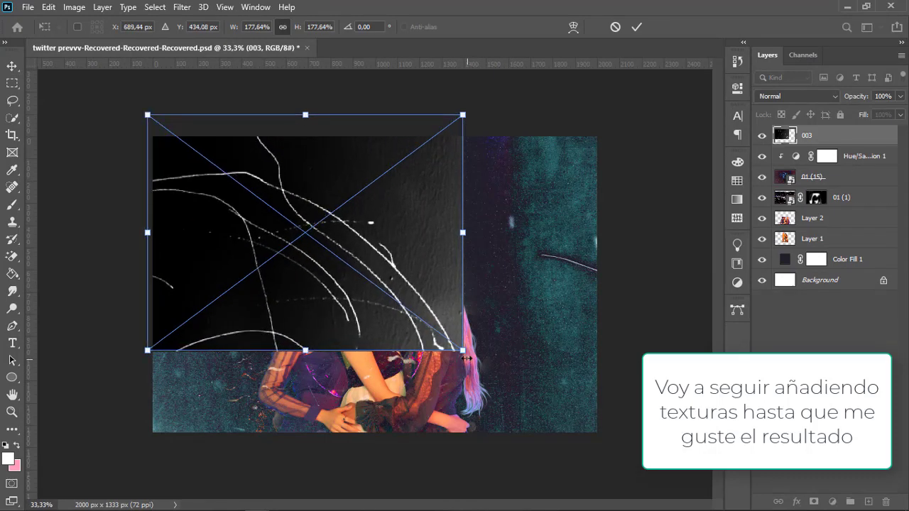
pyautogui.moveTo(464, 350); pyautogui.dragTo(587, 434)
pyautogui.press('Return')
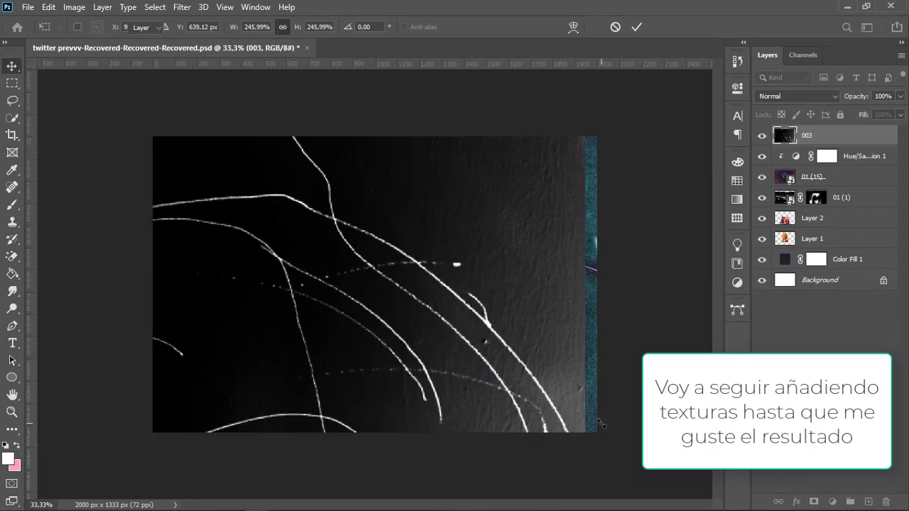
# - Set the 003 layer to Lighten blending and nudge its streaks slightly right
pyautogui.click(796, 96)
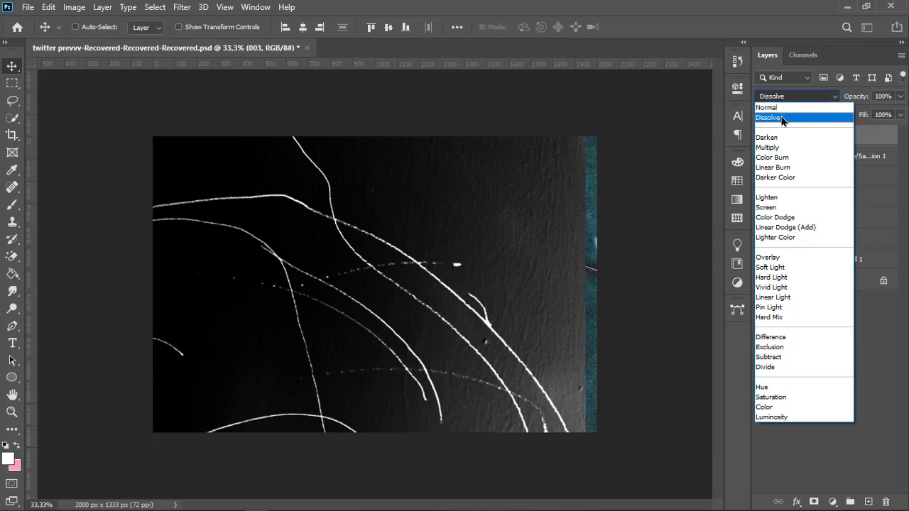
pyautogui.click(770, 117)
pyautogui.press('Down')
pyautogui.press('Down')
pyautogui.press('Down')
pyautogui.press('Down')
pyautogui.press('Down')
pyautogui.press('Down')
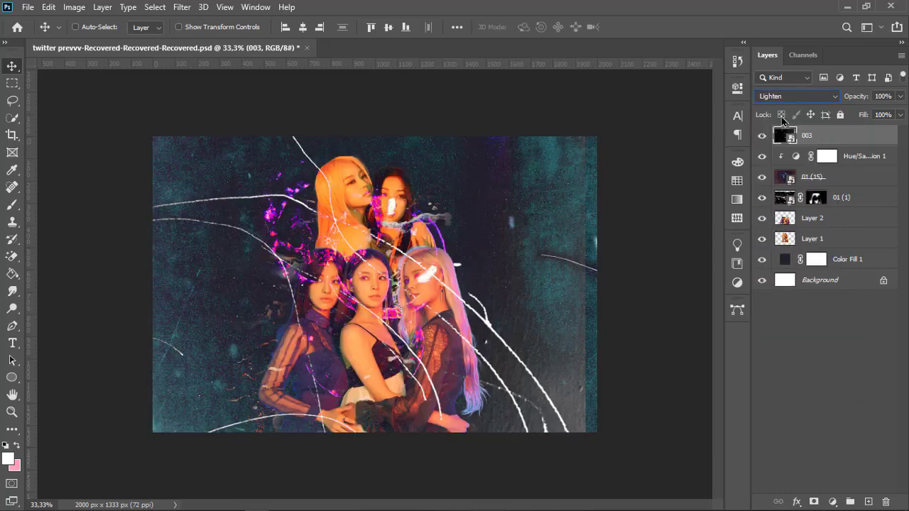
pyautogui.press('Up')
pyautogui.moveTo(434, 251); pyautogui.dragTo(437, 247)
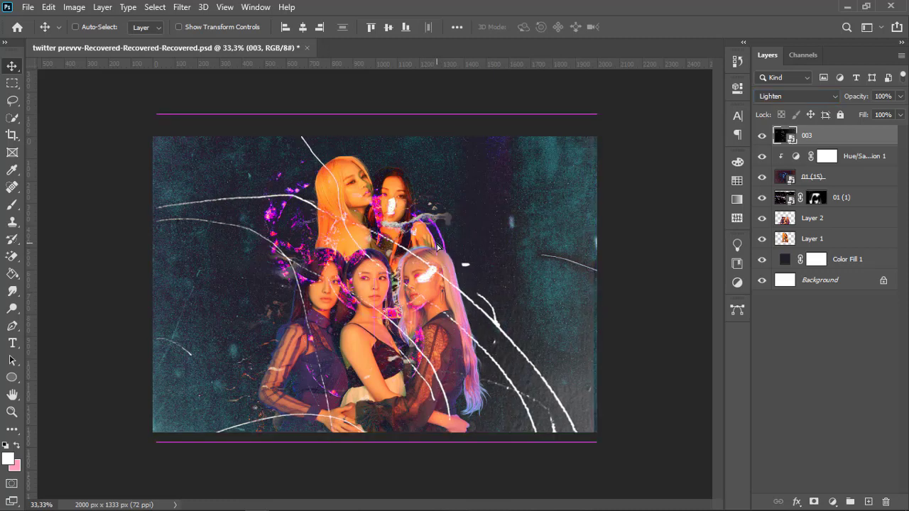
pyautogui.moveTo(525, 243); pyautogui.dragTo(528, 241)
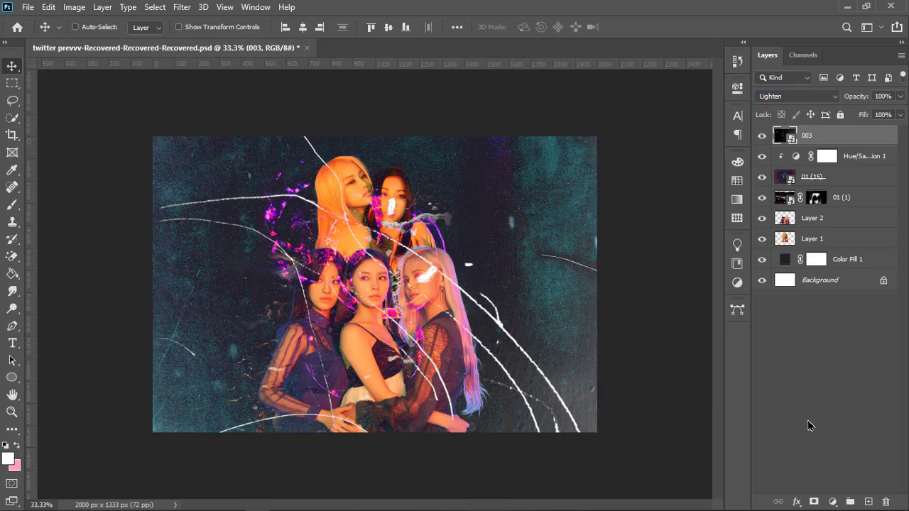
# - Mask layer 003 and brush out the streak over the blonde member's hair
pyautogui.click(812, 501)
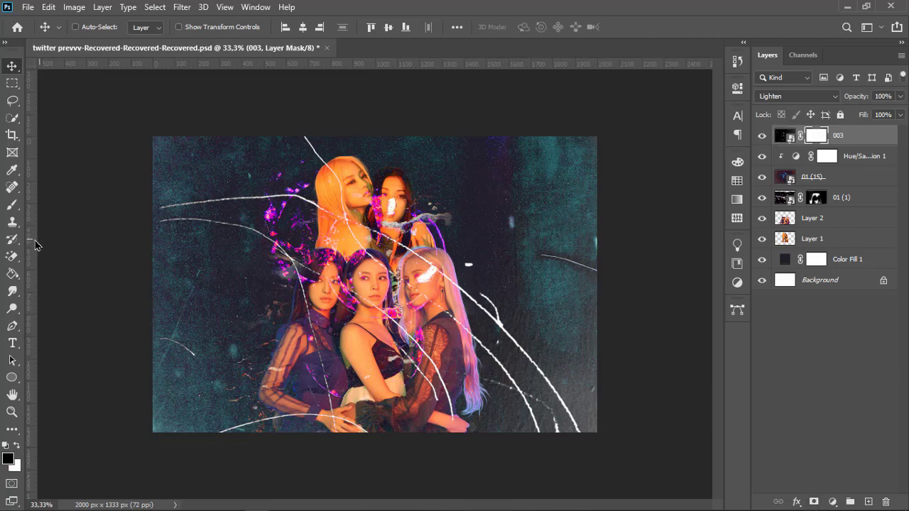
pyautogui.click(11, 208)
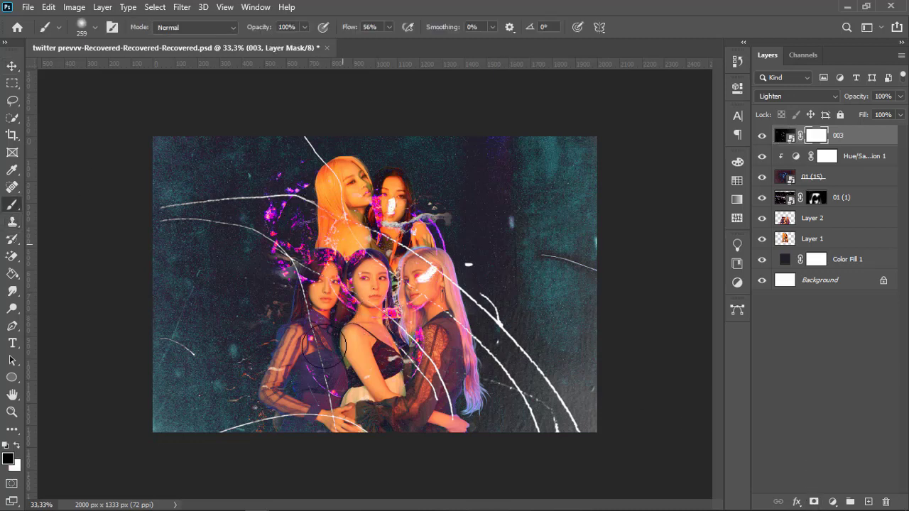
pyautogui.moveTo(461, 356); pyautogui.dragTo(469, 380)
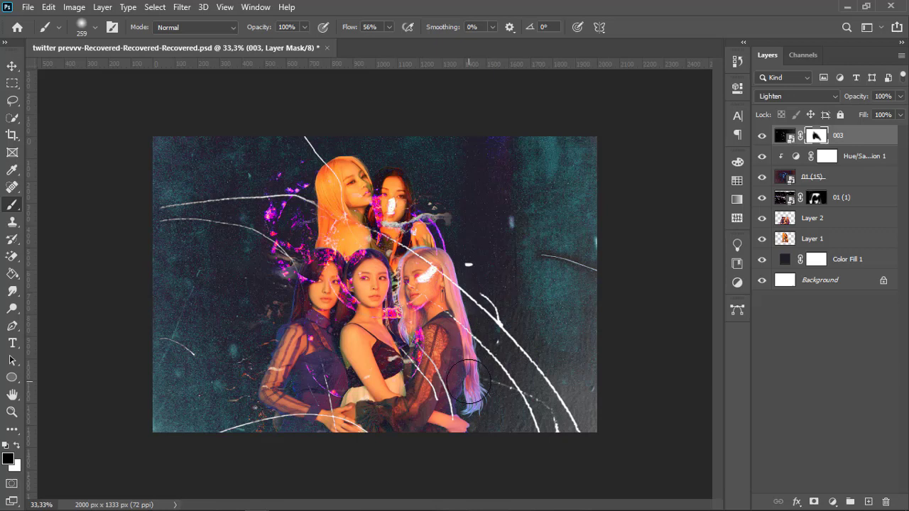
# - Mask 01 (15) and paint the glow off the blonde member's face in black
pyautogui.click(817, 184)
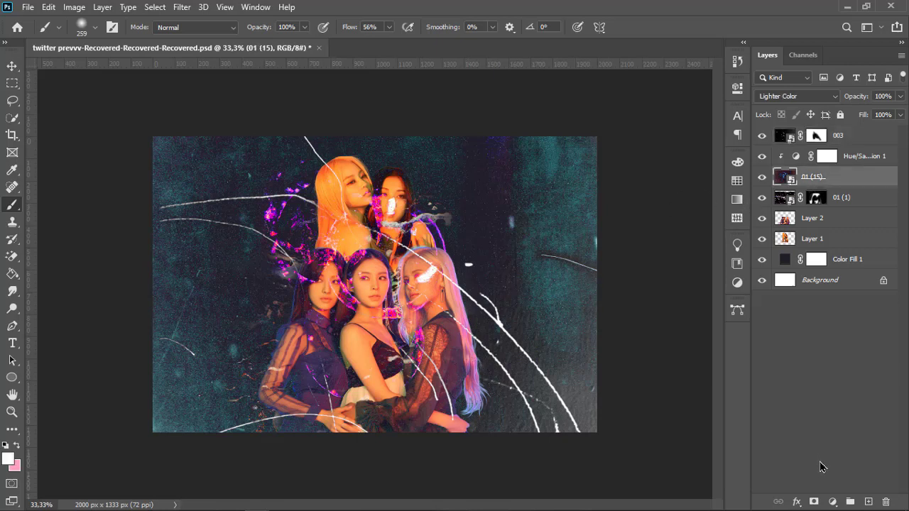
pyautogui.click(813, 502)
pyautogui.press('d')
pyautogui.press('x')
pyautogui.moveTo(402, 177); pyautogui.dragTo(380, 282)
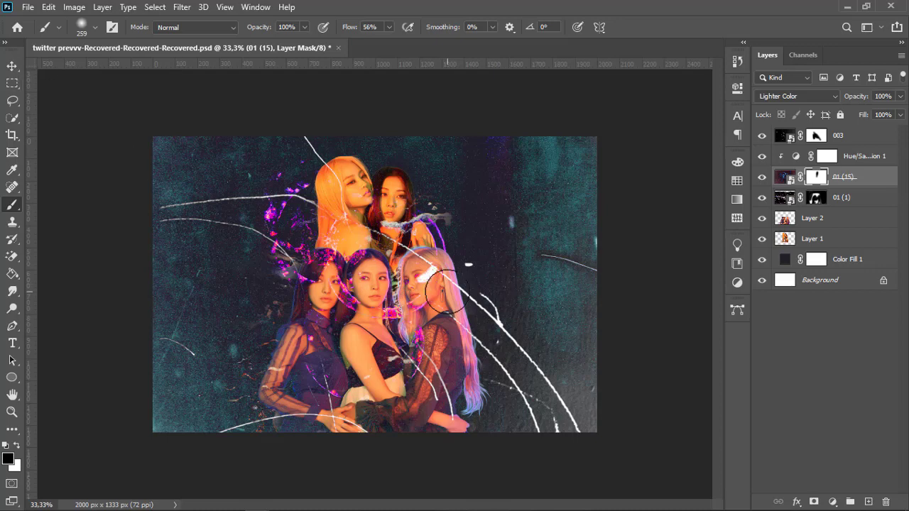
pyautogui.moveTo(426, 273); pyautogui.dragTo(387, 280)
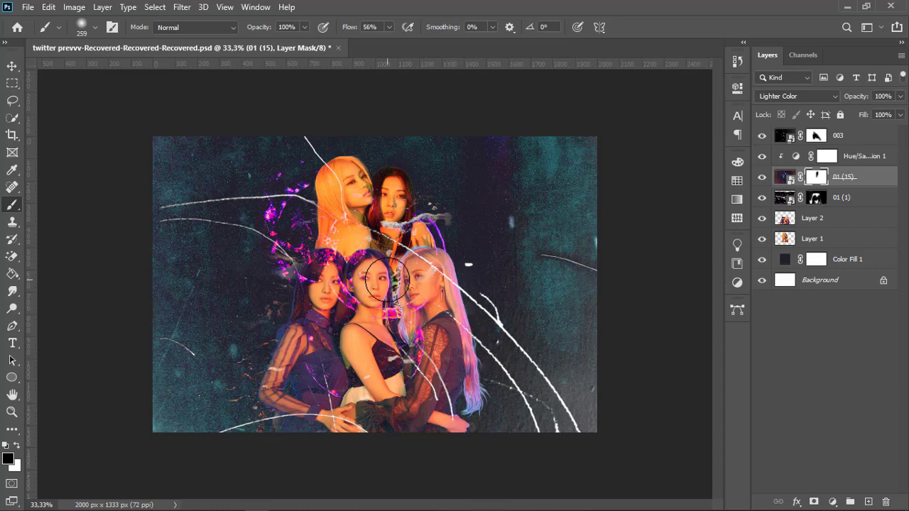
pyautogui.click(28, 7)
# - Place 007.png from the TexturePack2 folder into the image as an embedded layer
pyautogui.click(97, 270)
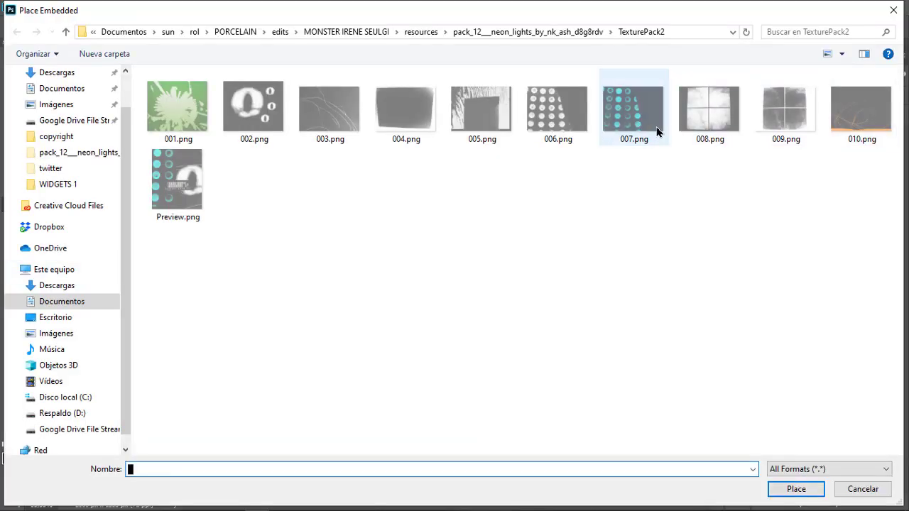
pyautogui.click(656, 131)
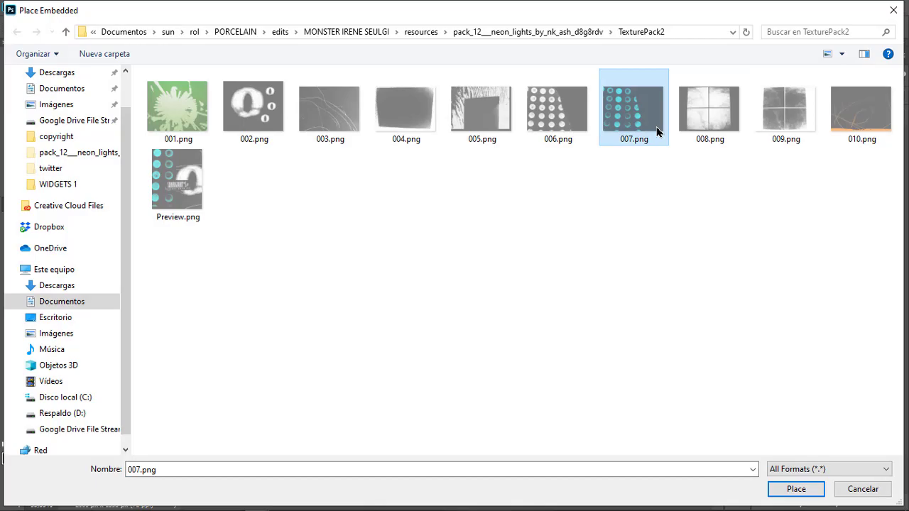
pyautogui.doubleClick(657, 131)
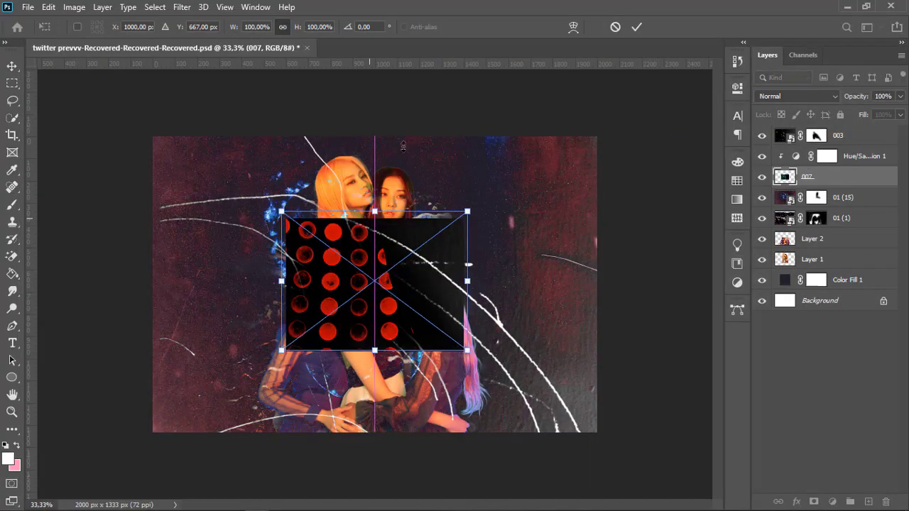
# - Scale the 007 dotted texture to about 192% and move it lower on the canvas
pyautogui.moveTo(374, 218); pyautogui.dragTo(375, 95)
pyautogui.moveTo(376, 240); pyautogui.dragTo(380, 337)
pyautogui.press('Return')
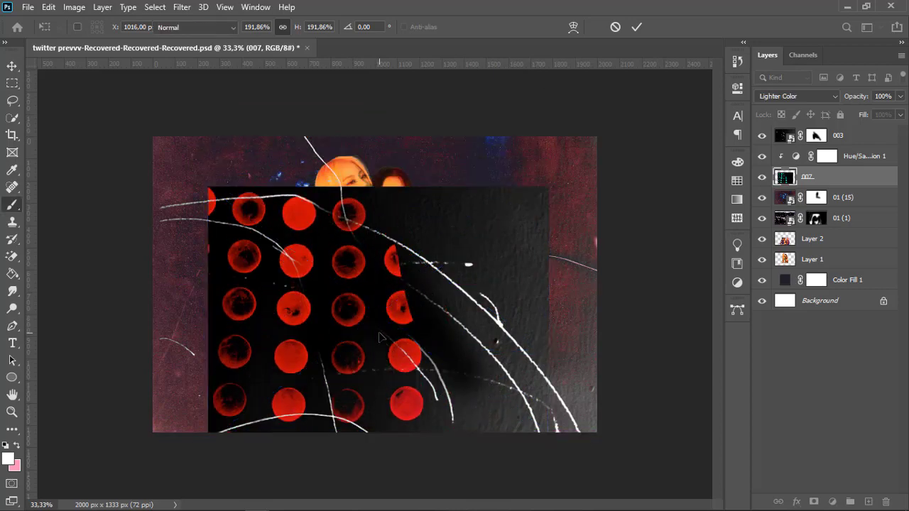
pyautogui.press('b')
# - Move layer 007 to the top of the stack and clip Hue/Saturation 1 to the layer below
pyautogui.moveTo(815, 184); pyautogui.dragTo(824, 141)
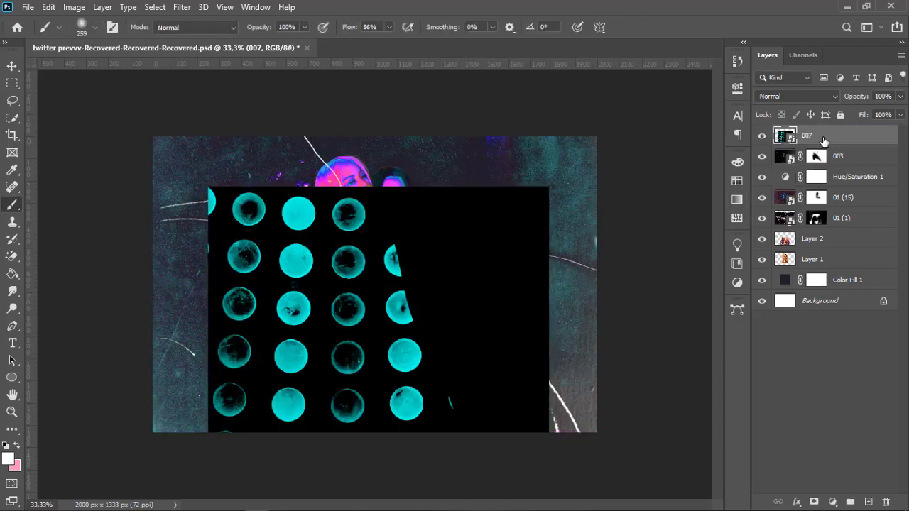
pyautogui.click(861, 177)
pyautogui.rightClick(860, 177)
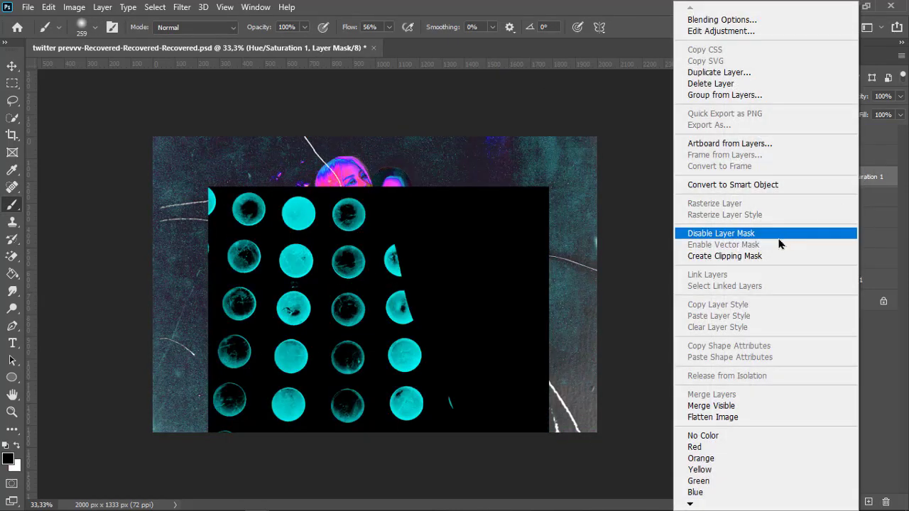
pyautogui.click(761, 258)
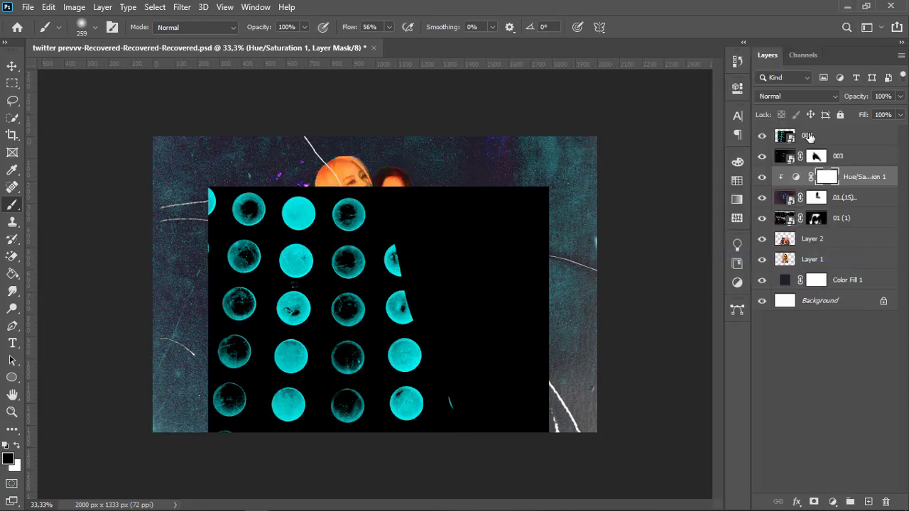
pyautogui.click(824, 78)
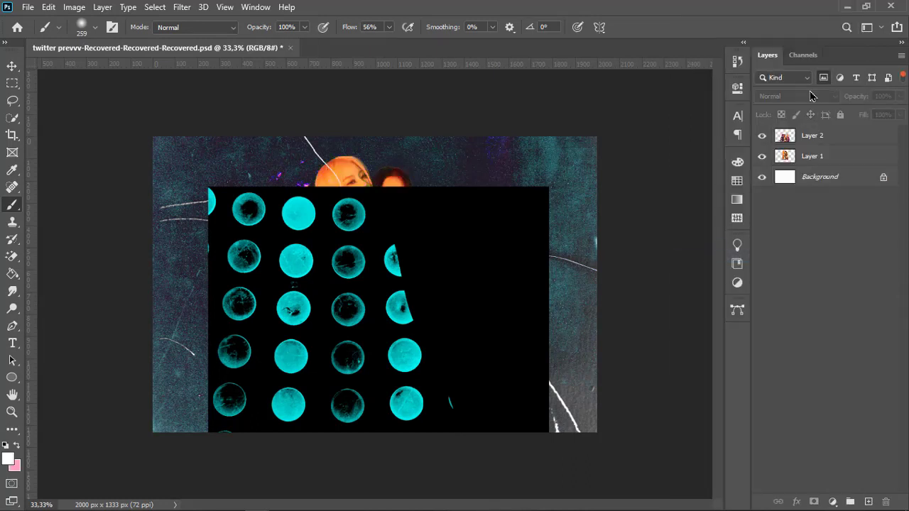
pyautogui.click(823, 82)
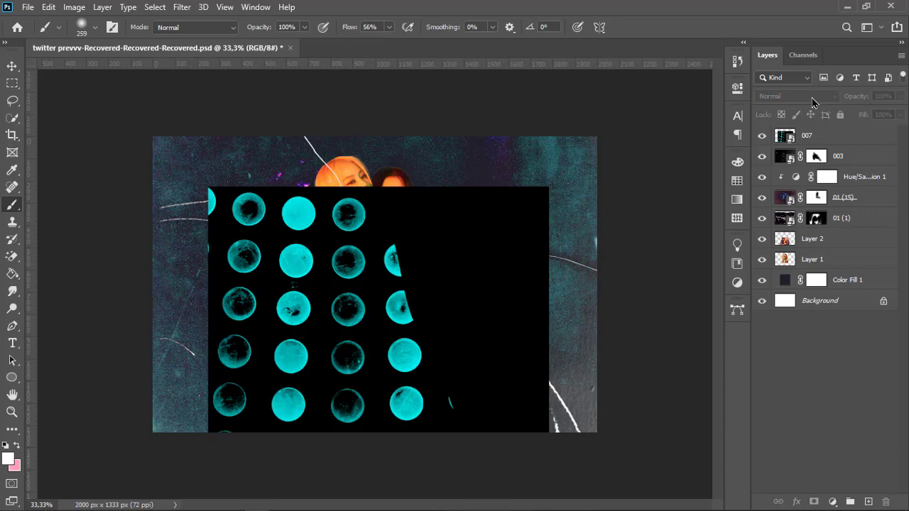
# - Cycle layer 007's blend modes to make its cyan circles glow, ending on Lighten
pyautogui.click(807, 135)
pyautogui.click(814, 96)
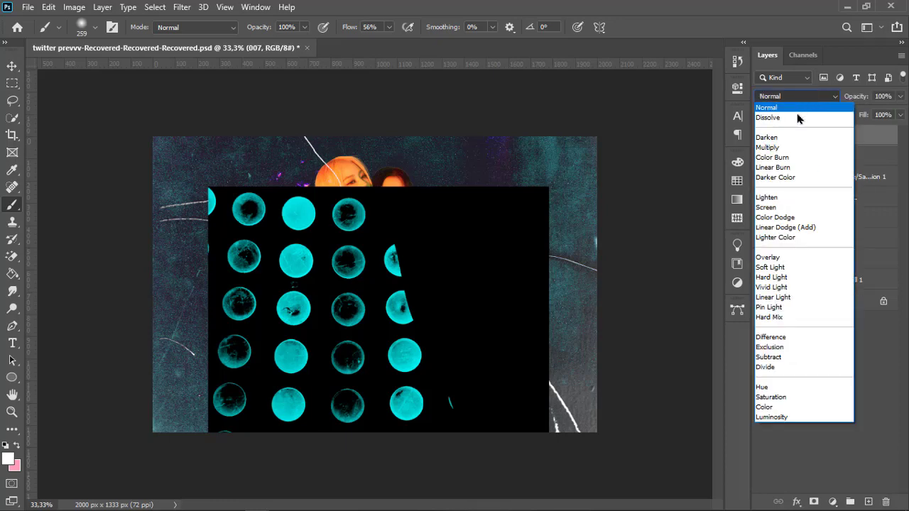
pyautogui.click(774, 144)
pyautogui.press('Down')
pyautogui.press('Down')
pyautogui.press('Down')
pyautogui.press('Down')
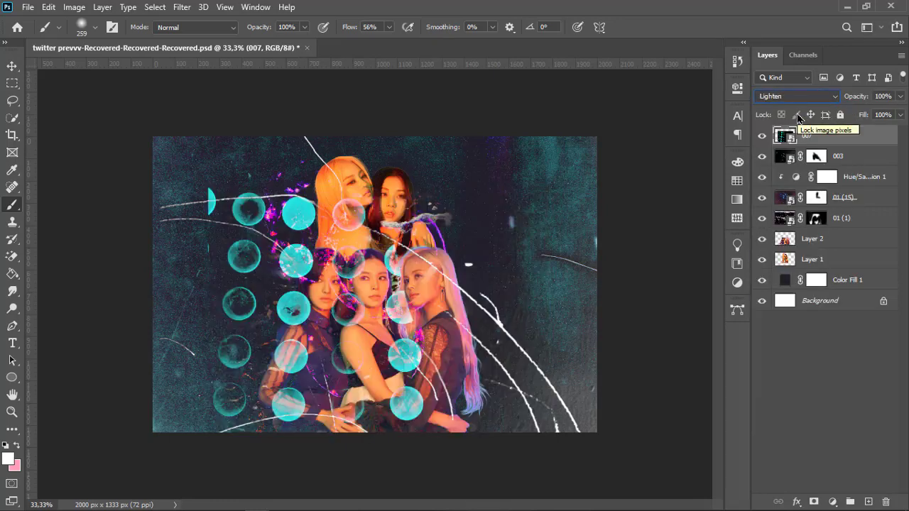
pyautogui.press('Up')
pyautogui.press('Down')
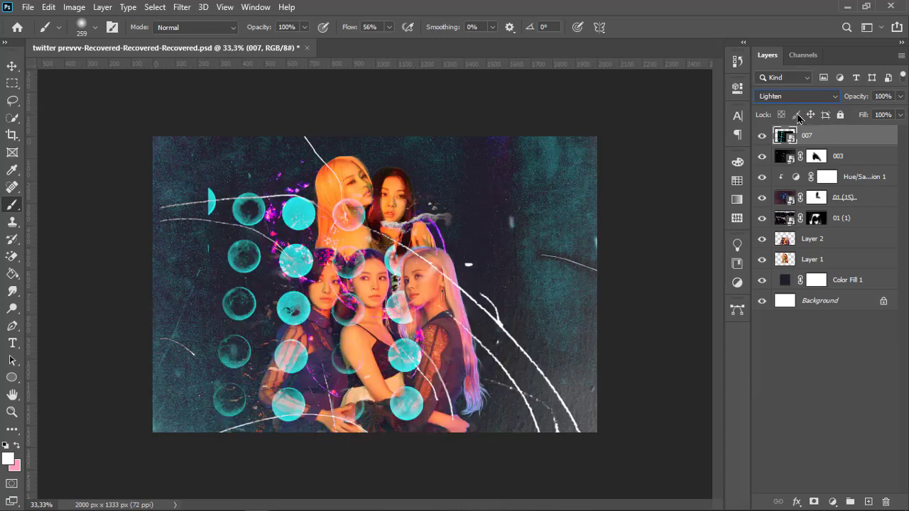
pyautogui.press('Down')
pyautogui.press('Down')
pyautogui.press('Down')
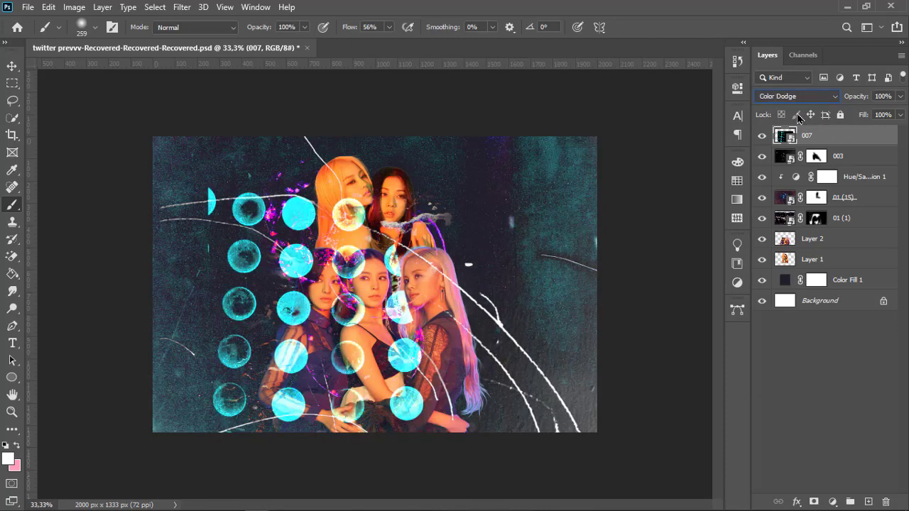
# - Move layer 007 below Layer 1, reposition it left, and Alt-drag a 007 copy to the right
pyautogui.click(12, 66)
pyautogui.moveTo(324, 274)
pyautogui.mouseDown()
pyautogui.moveTo(368, 284)
pyautogui.moveTo(347, 297)
pyautogui.moveTo(341, 379)
pyautogui.moveTo(388, 365)
pyautogui.moveTo(378, 206)
pyautogui.mouseUp()
pyautogui.moveTo(807, 142); pyautogui.dragTo(785, 261)
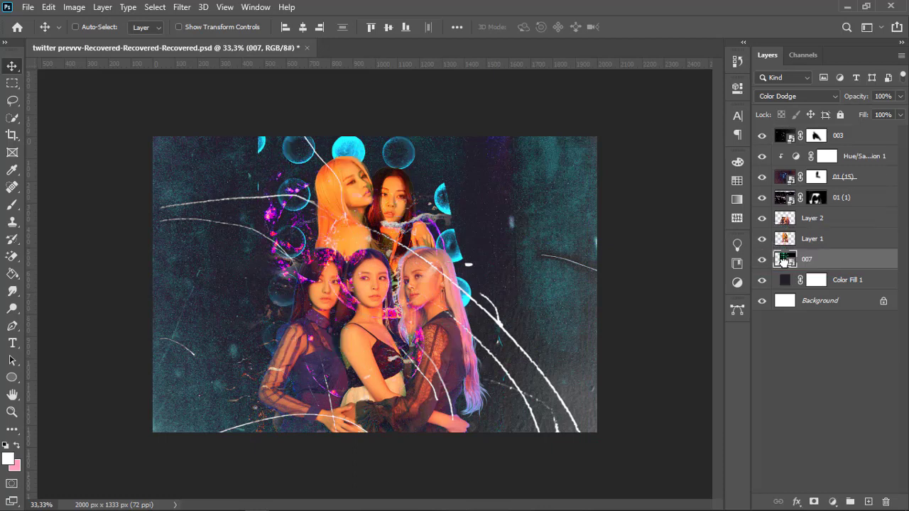
pyautogui.moveTo(441, 205)
pyautogui.mouseDown()
pyautogui.moveTo(557, 203)
pyautogui.moveTo(511, 204)
pyautogui.moveTo(398, 295)
pyautogui.moveTo(325, 310)
pyautogui.moveTo(318, 274)
pyautogui.mouseUp()
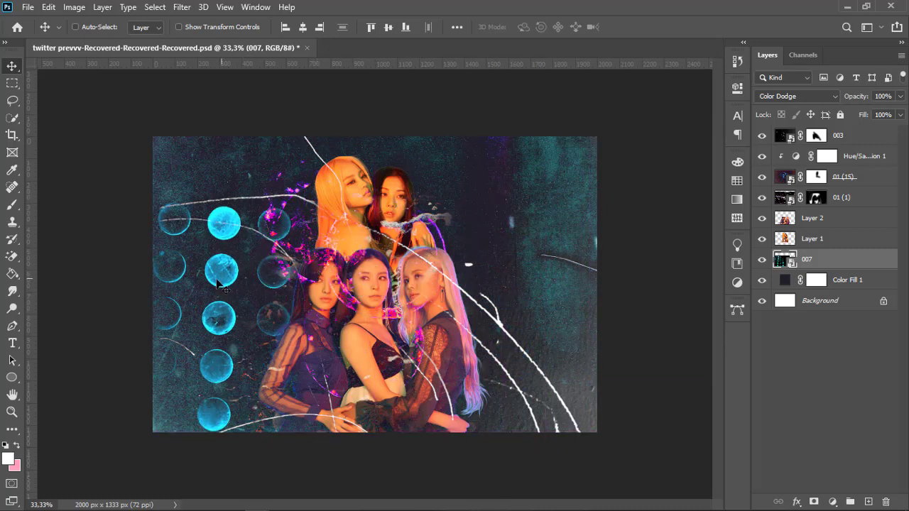
pyautogui.moveTo(225, 282)
pyautogui.mouseDown()
pyautogui.moveTo(519, 181)
pyautogui.moveTo(193, 284)
pyautogui.moveTo(197, 299)
pyautogui.mouseUp()
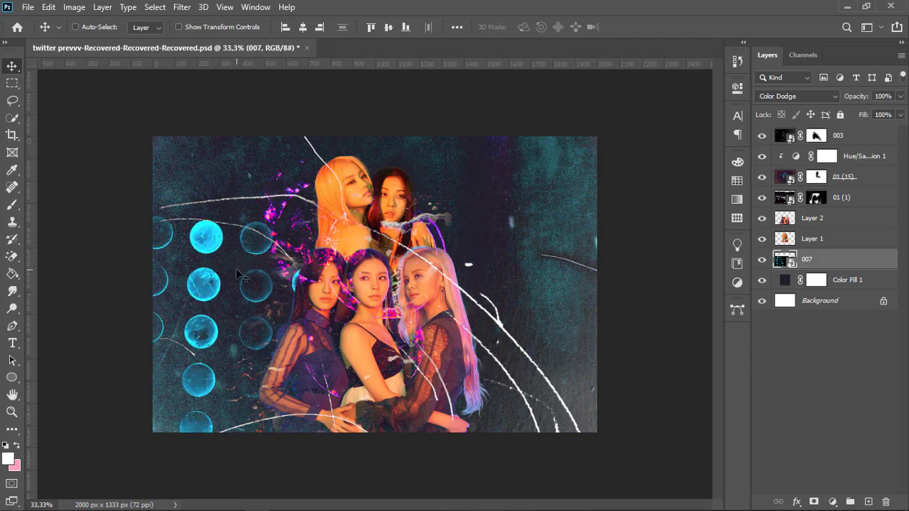
pyautogui.moveTo(238, 274)
pyautogui.keyDown('alt'); pyautogui.mouseDown()
pyautogui.moveTo(426, 146)
pyautogui.moveTo(538, 122)
pyautogui.moveTo(515, 158)
pyautogui.moveTo(538, 128)
pyautogui.moveTo(525, 155)
pyautogui.mouseUp(); pyautogui.keyUp('alt')
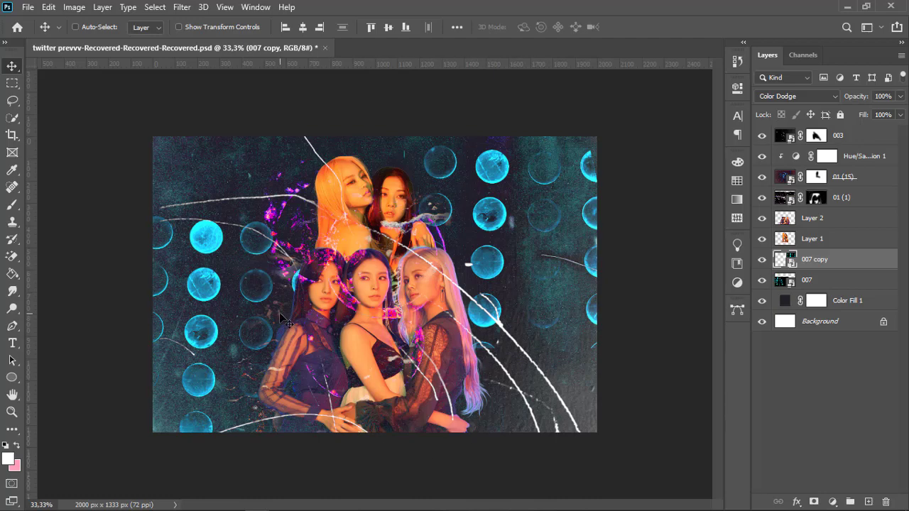
pyautogui.hotkey('ctrl', '+')
pyautogui.hotkey('ctrl', '+')
pyautogui.hotkey('ctrl', '-')
pyautogui.hotkey('ctrl', '-')
pyautogui.hotkey('ctrl', '-')
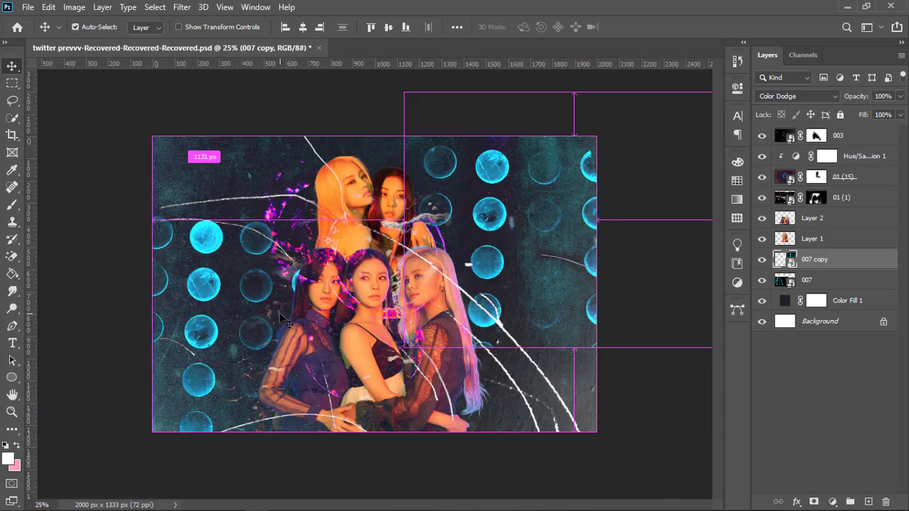
pyautogui.scroll(1, 283, 319)
pyautogui.scroll(2, 283, 319)
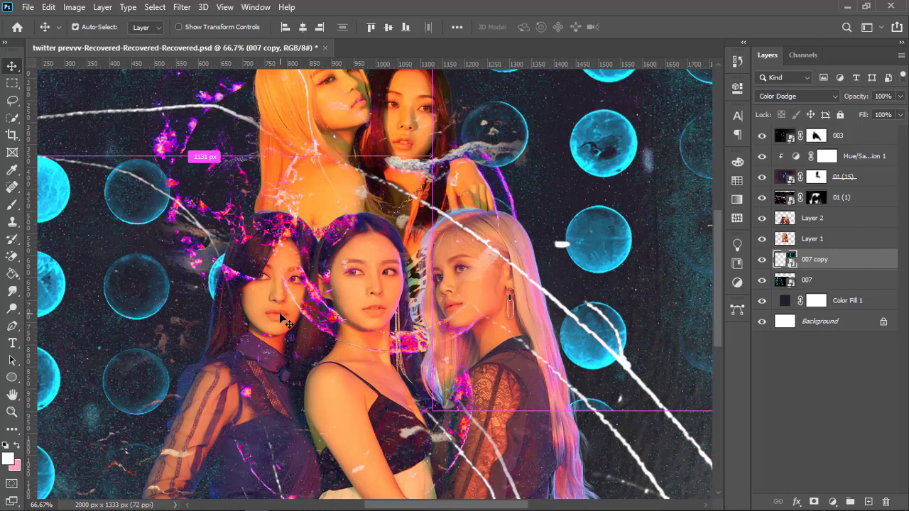
pyautogui.scroll(-2, 282, 319)
pyautogui.scroll(-1, 283, 319)
pyautogui.scroll(1, 282, 319)
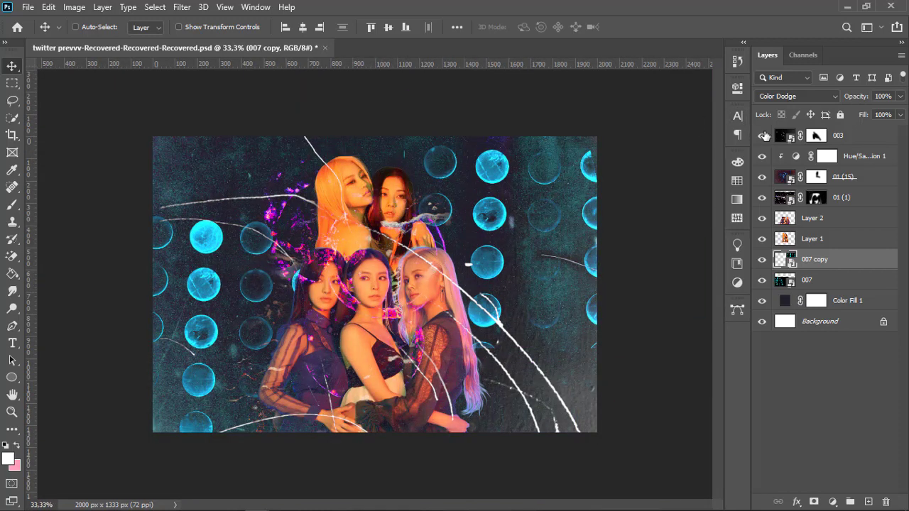
pyautogui.click(820, 139)
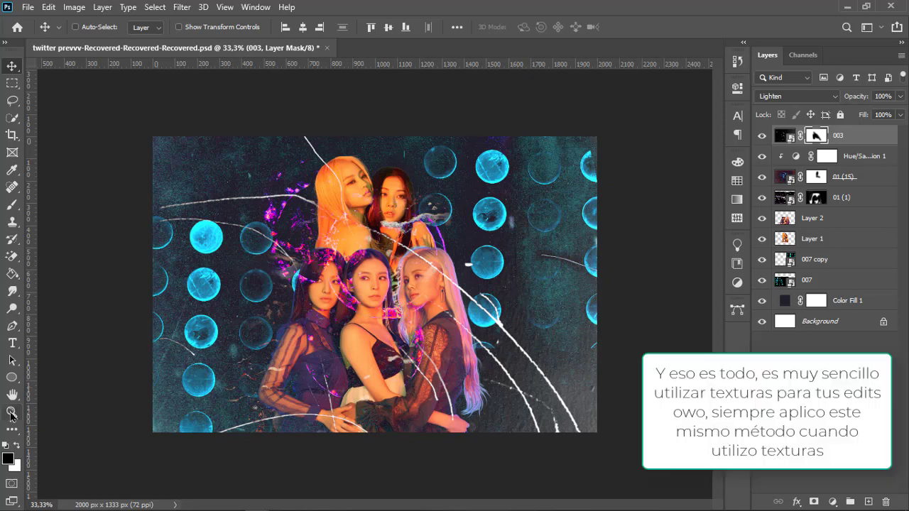
# - Add a Black & White adjustment clipped to the Layer 2 girl cut-out
pyautogui.click(11, 413)
pyautogui.click(295, 203)
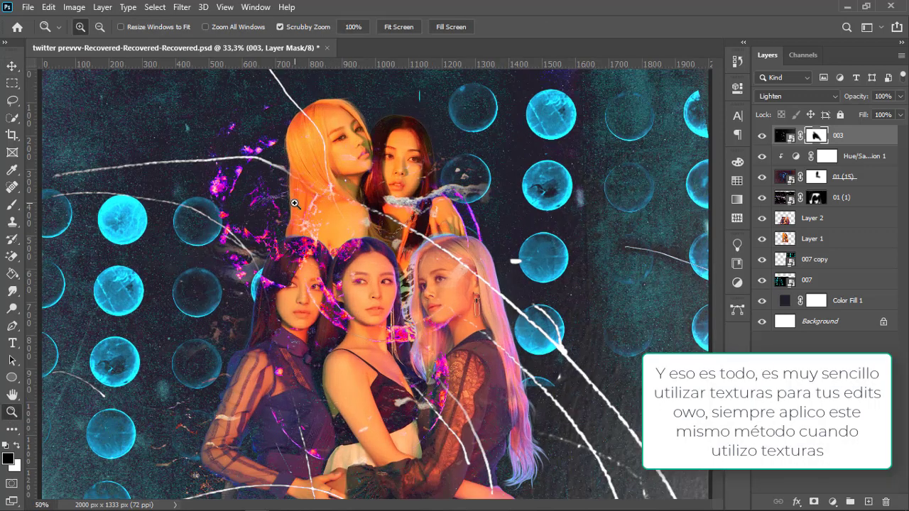
pyautogui.keyDown('alt'); pyautogui.click(294, 203); pyautogui.keyUp('alt')
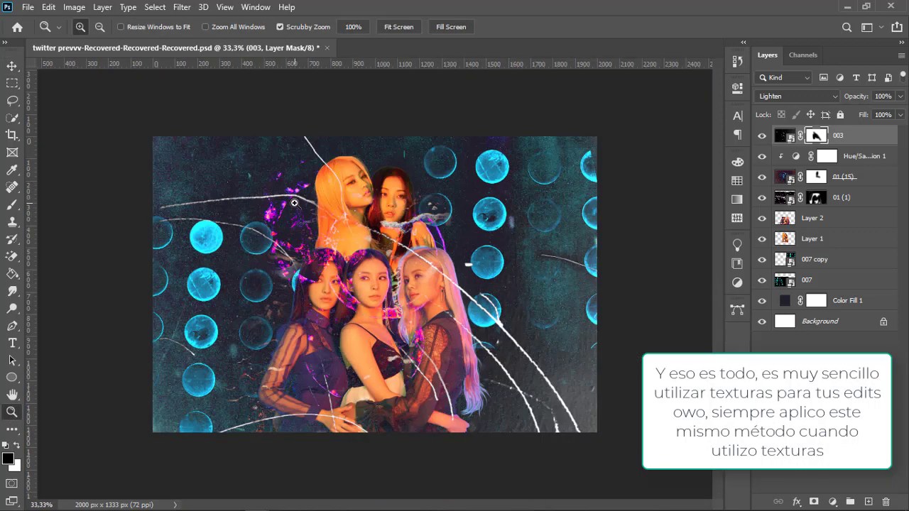
pyautogui.click(18, 86)
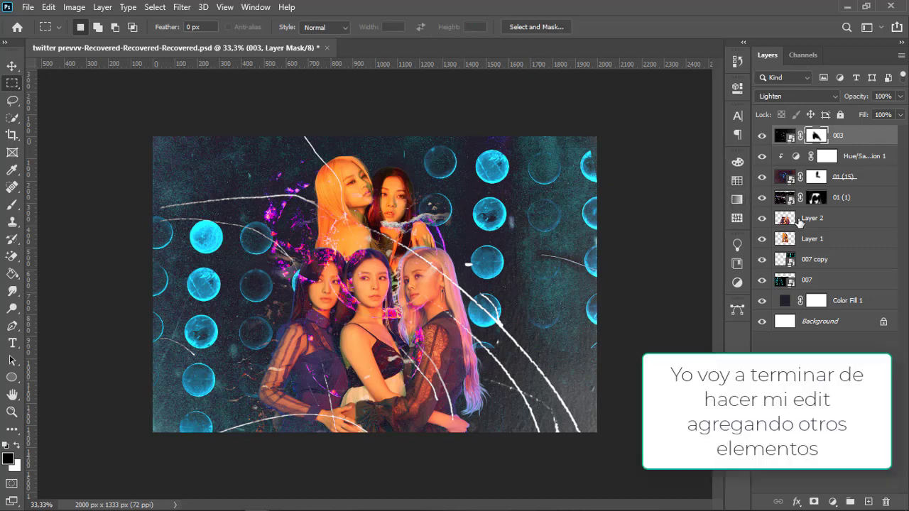
pyautogui.click(800, 221)
pyautogui.click(831, 502)
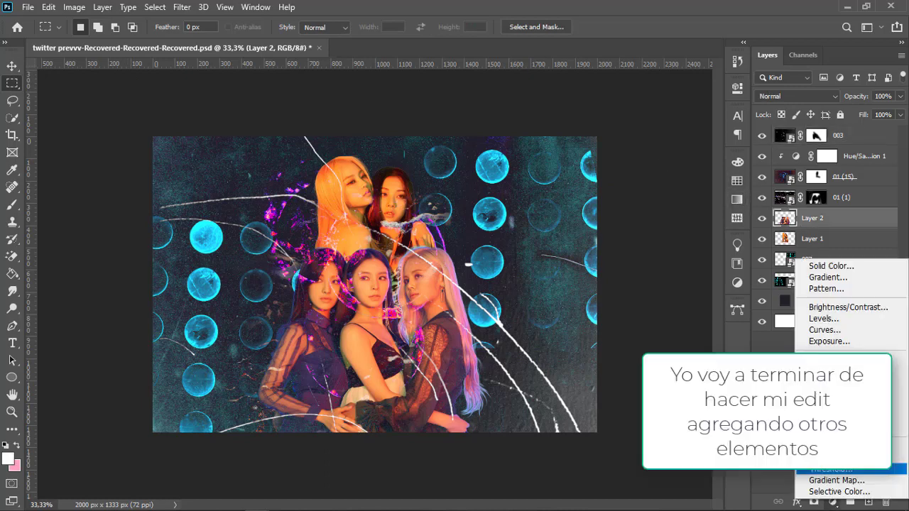
pyautogui.click(899, 395)
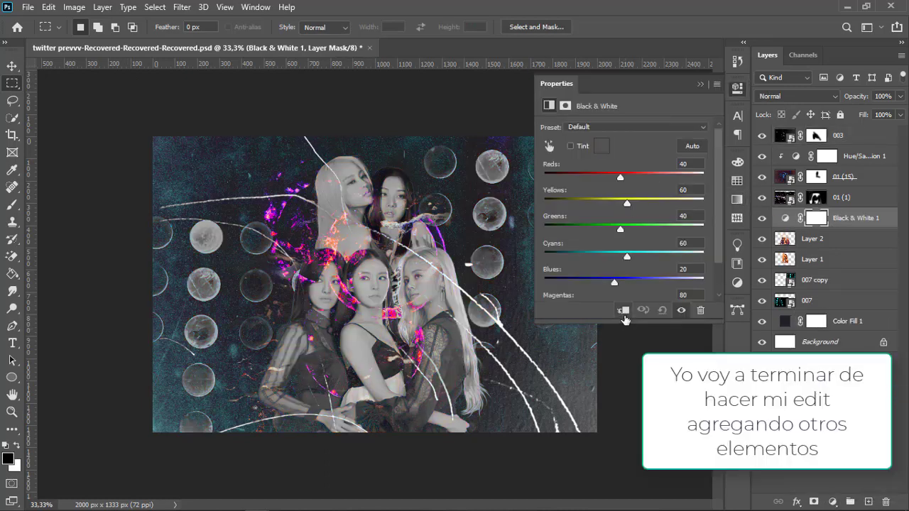
pyautogui.click(623, 311)
# - Duplicate the Black & White adjustment, move the copy above Layer 1, and clip it there
pyautogui.rightClick(861, 222)
pyautogui.click(710, 67)
pyautogui.click(565, 136)
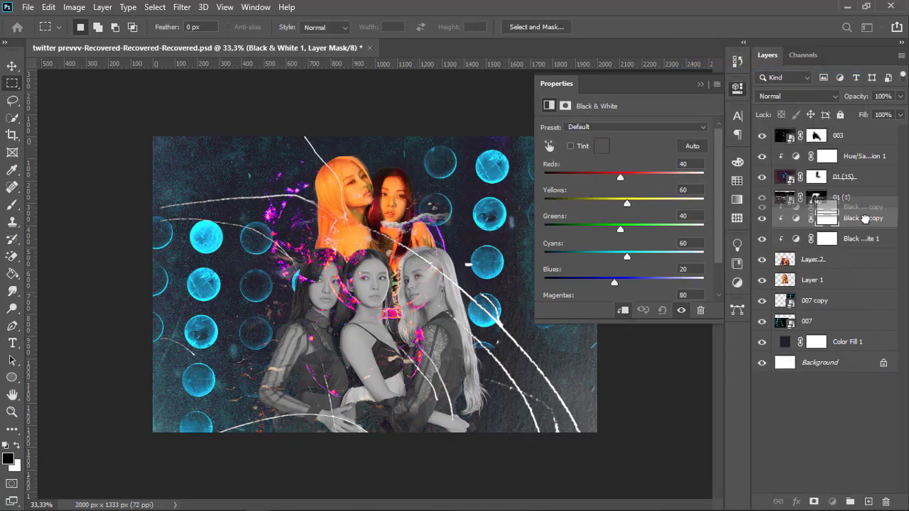
pyautogui.moveTo(861, 218); pyautogui.dragTo(861, 259)
pyautogui.rightClick(861, 259)
pyautogui.click(710, 255)
# - Open 21 colorblind by porcelain.psd from the PORCELAIN colorings folder
pyautogui.hotkey('ctrl', 'o')
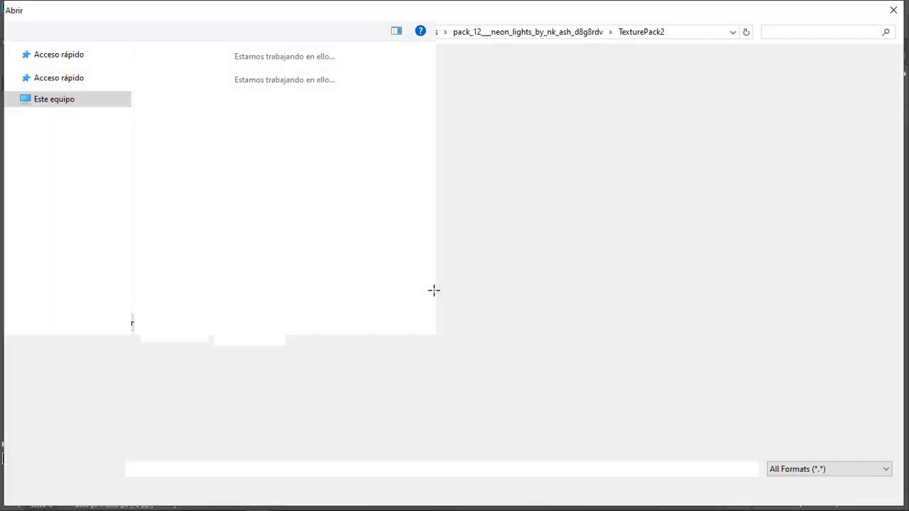
pyautogui.click(246, 33)
pyautogui.press('Return')
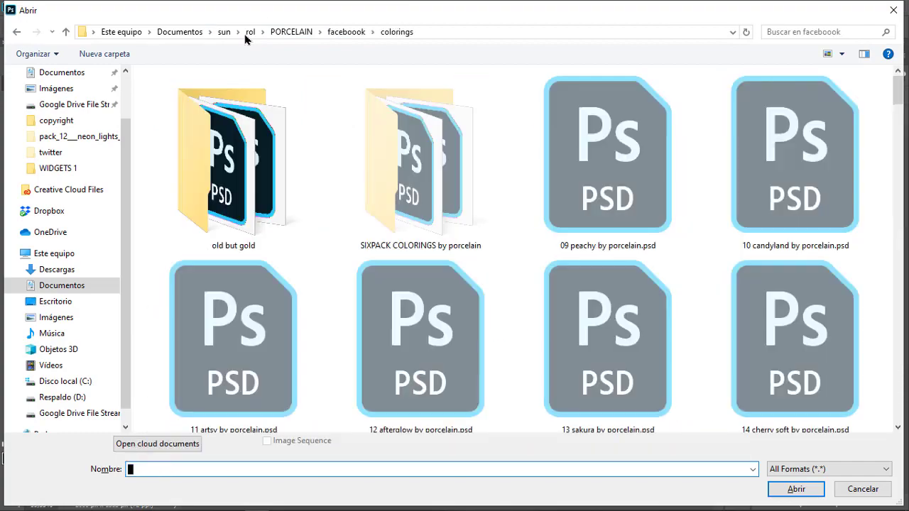
pyautogui.scroll(-10, 855, 373)
pyautogui.scroll(-2, 855, 372)
pyautogui.scroll(5, 855, 373)
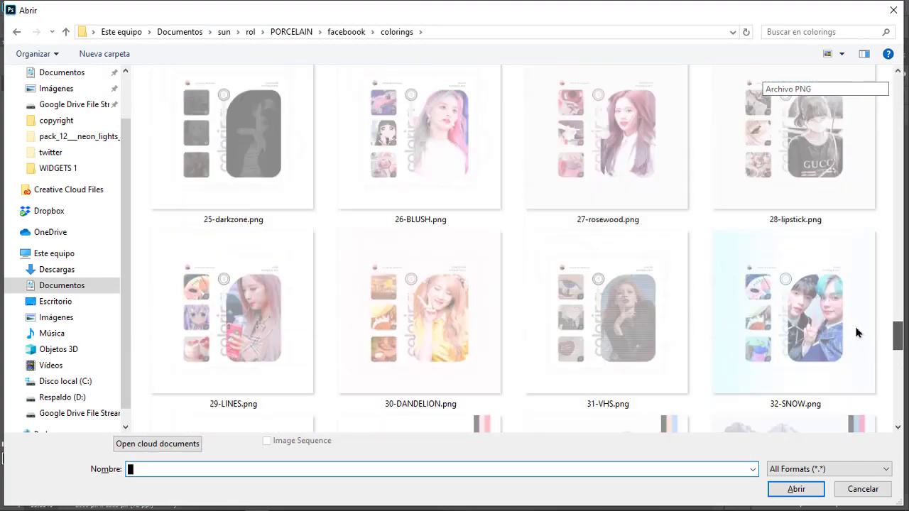
pyautogui.scroll(5, 860, 341)
pyautogui.write('21')
pyautogui.press('Down')
pyautogui.press('Down')
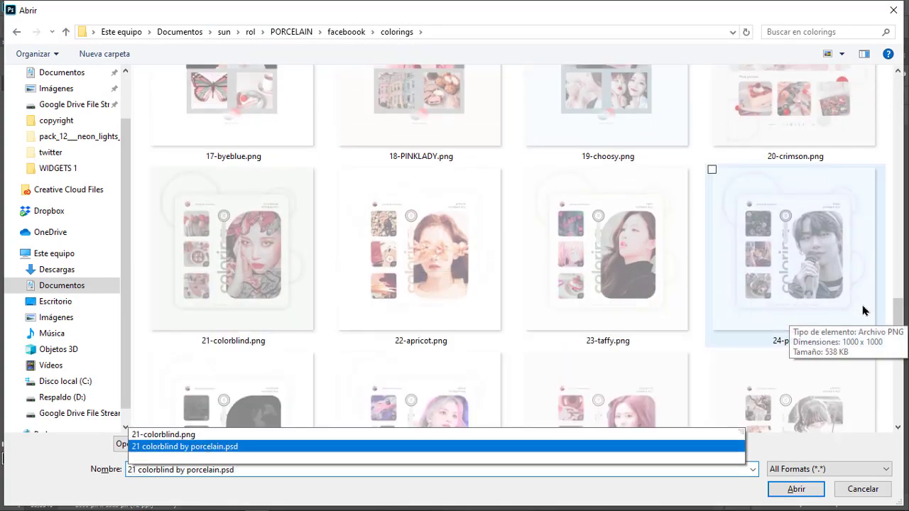
pyautogui.press('Return')
# - Copy its colouring group into the edit, close the PSD, and toggle the thatporcelain grade layers
pyautogui.moveTo(832, 137); pyautogui.dragTo(194, 256)
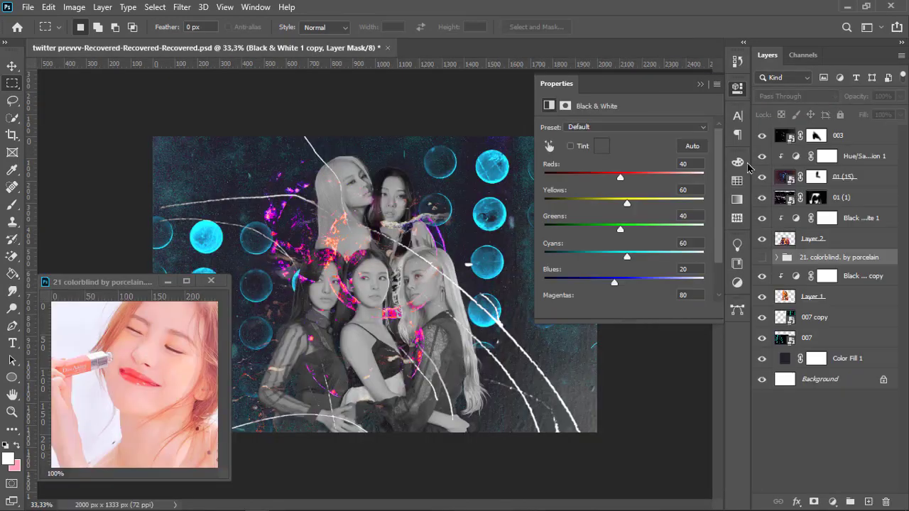
pyautogui.click(211, 280)
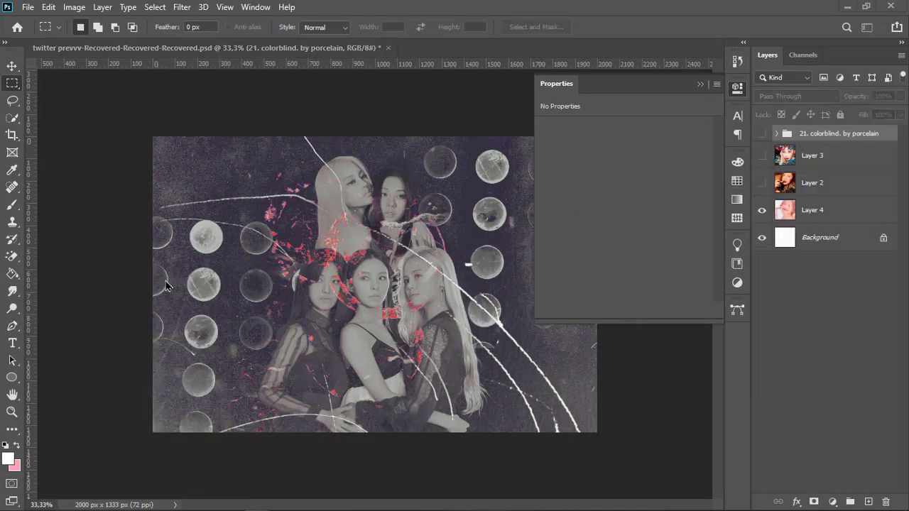
pyautogui.click(777, 133)
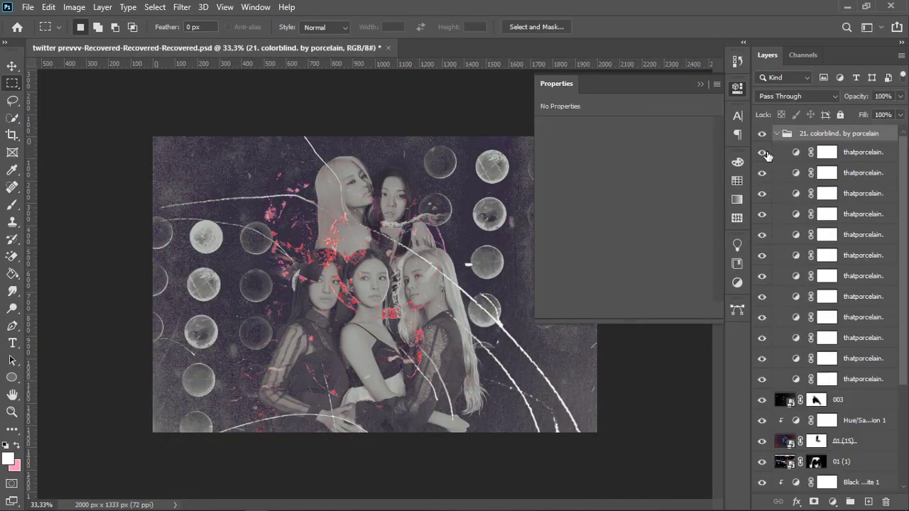
pyautogui.click(763, 379)
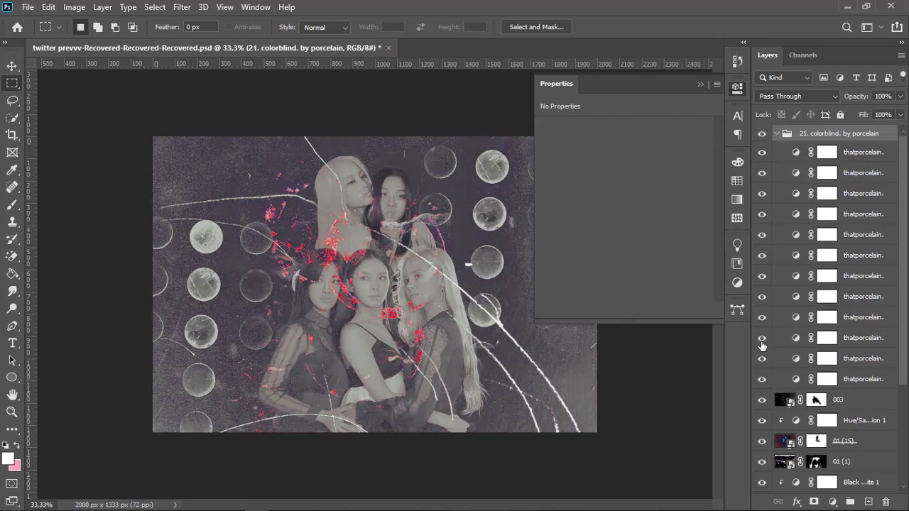
pyautogui.click(762, 338)
pyautogui.click(763, 297)
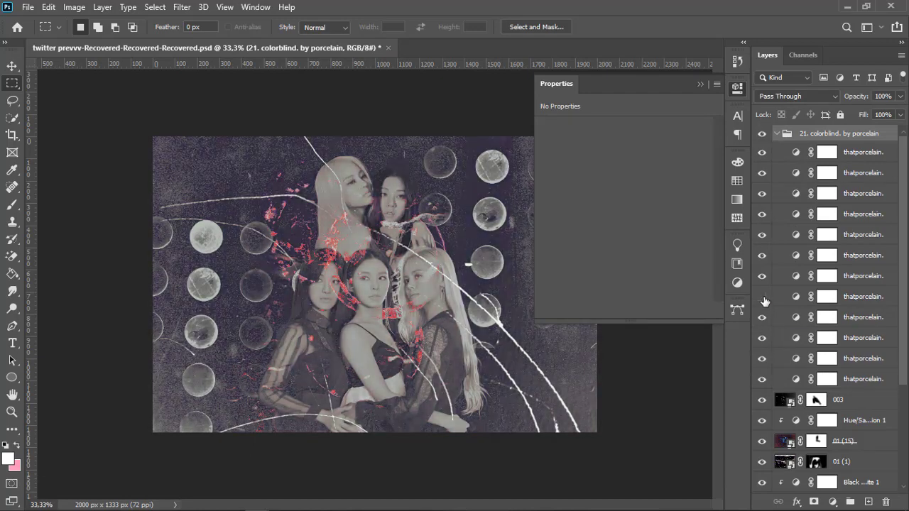
pyautogui.click(763, 276)
pyautogui.click(762, 276)
# - Toggle the colorblind grade layers, leaving one hidden for a purplish-grey tint
pyautogui.click(763, 255)
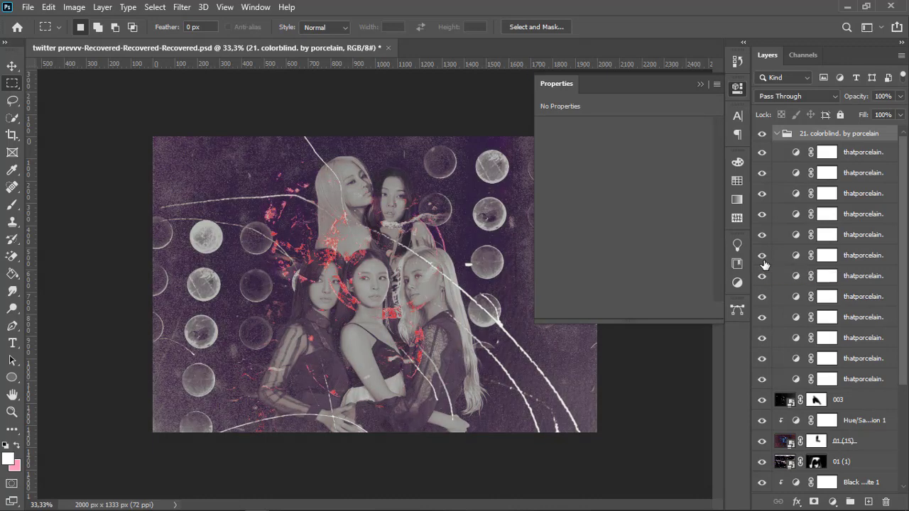
pyautogui.click(762, 255)
pyautogui.click(762, 234)
pyautogui.click(762, 235)
pyautogui.click(762, 214)
pyautogui.click(762, 214)
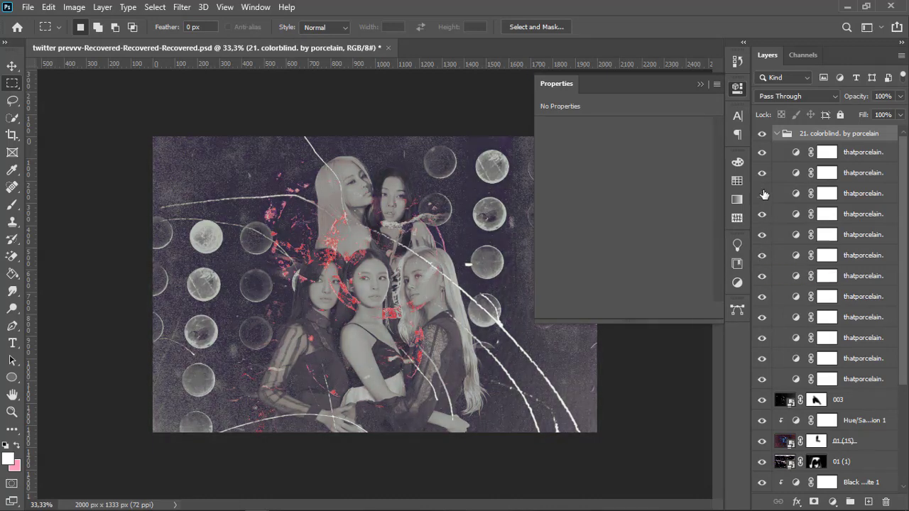
pyautogui.click(763, 194)
pyautogui.click(778, 133)
# - Set Hue/Saturation 1 Reds to hue -6 and saturation +78
pyautogui.click(799, 236)
pyautogui.click(799, 174)
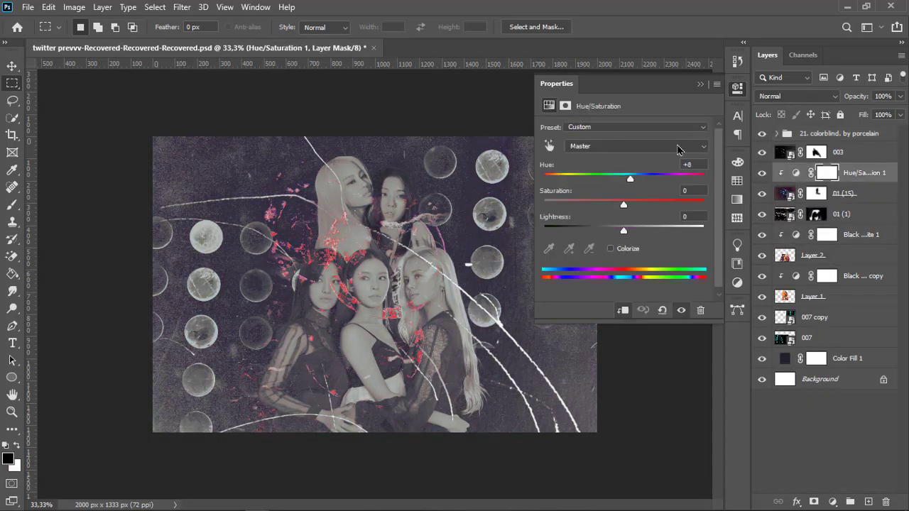
pyautogui.click(678, 147)
pyautogui.click(639, 159)
pyautogui.moveTo(623, 178); pyautogui.dragTo(687, 206)
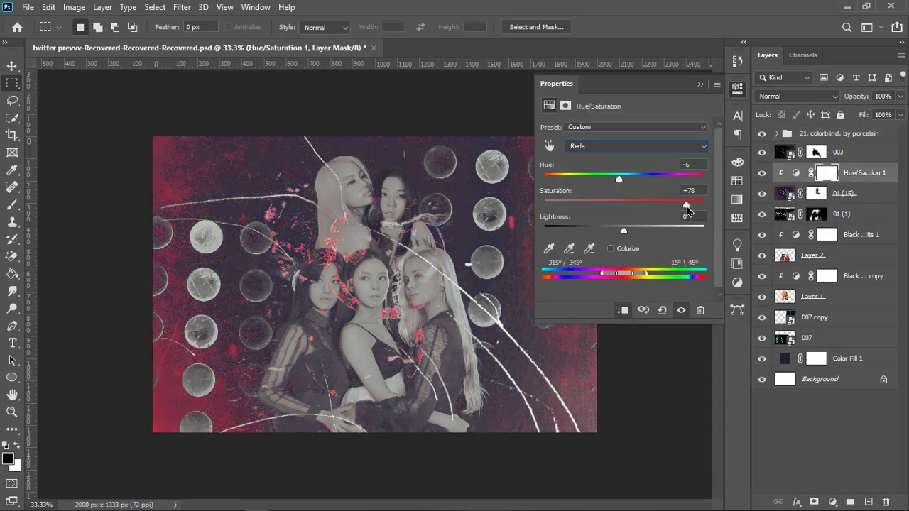
pyautogui.click(700, 85)
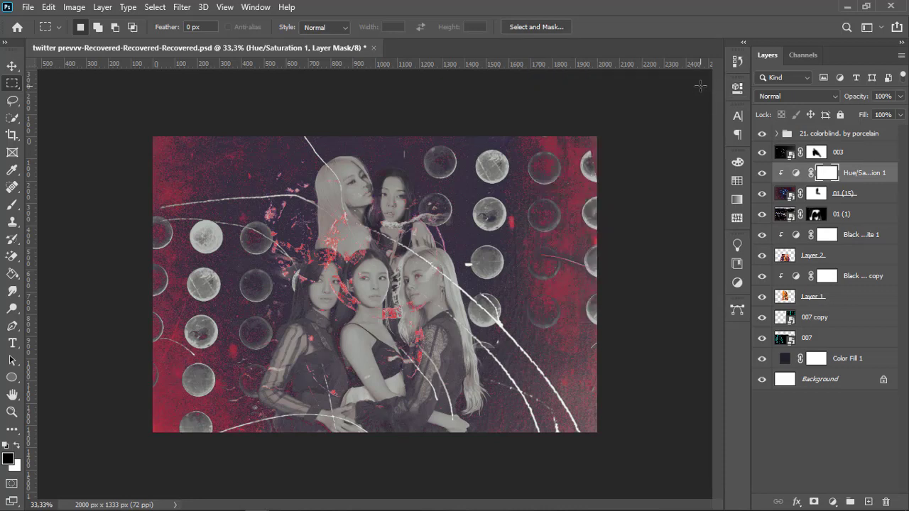
# - Mask the colorblind colouring group and brush cyan back onto a few circles
pyautogui.click(827, 134)
pyautogui.click(814, 502)
pyautogui.press('b')
pyautogui.moveTo(206, 238); pyautogui.dragTo(198, 383)
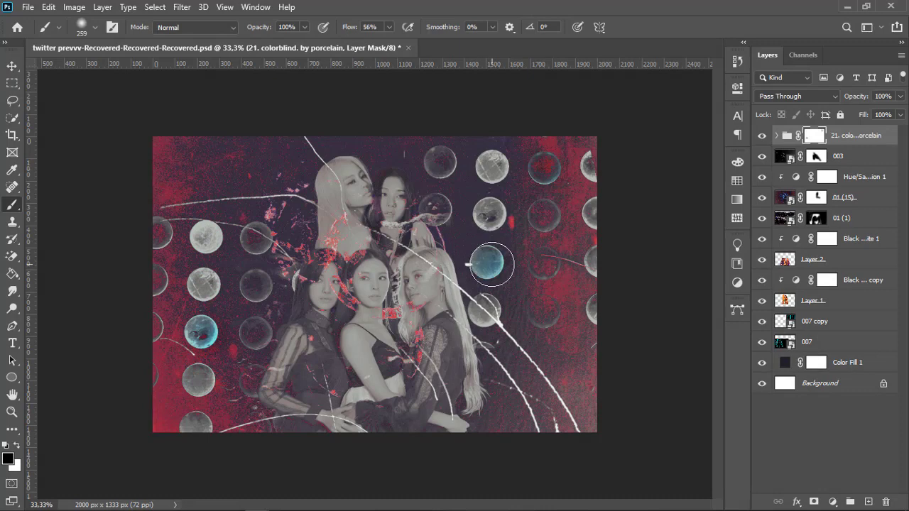
pyautogui.click(12, 66)
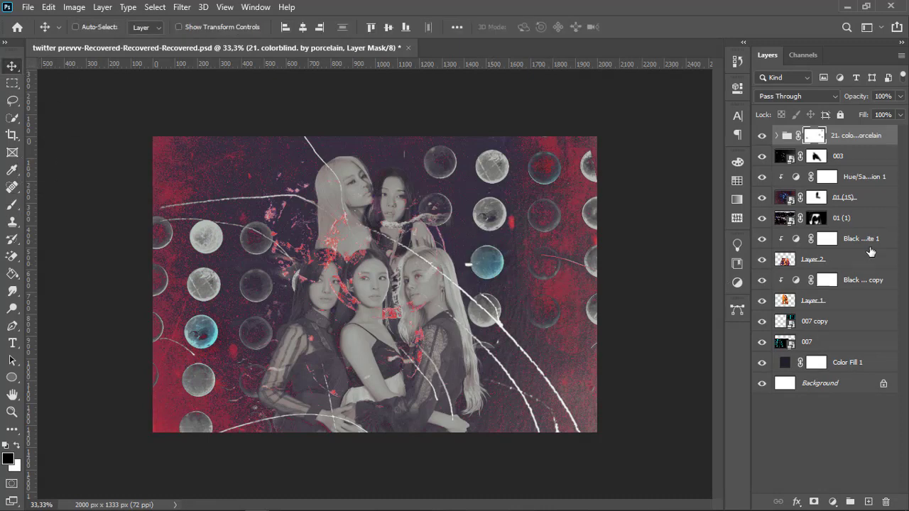
# - Hide the colorblind group and add a gradient fill layer above Black & White 1
pyautogui.click(868, 242)
pyautogui.click(763, 135)
pyautogui.click(832, 502)
pyautogui.click(822, 270)
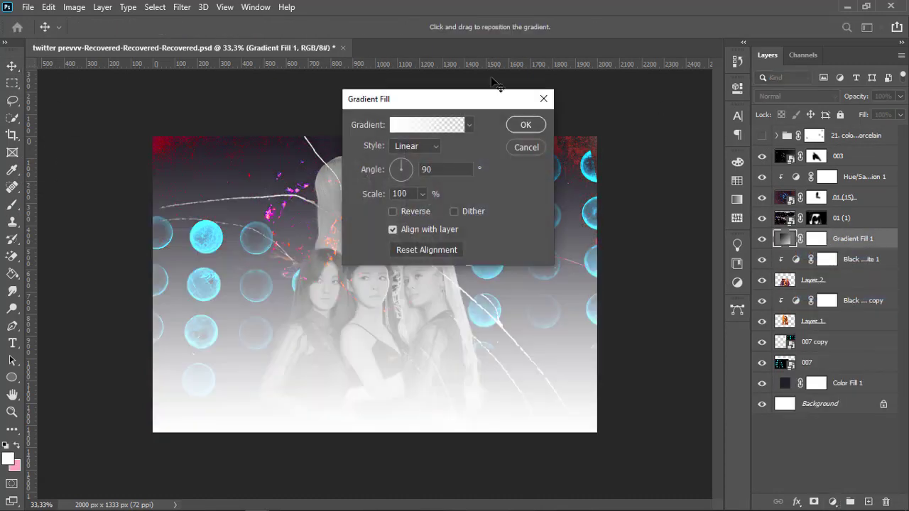
# - Make the gradient fill light blue to red at about a 26-degree angle
pyautogui.click(426, 125)
pyautogui.click(316, 84)
pyautogui.click(332, 105)
pyautogui.doubleClick(313, 287)
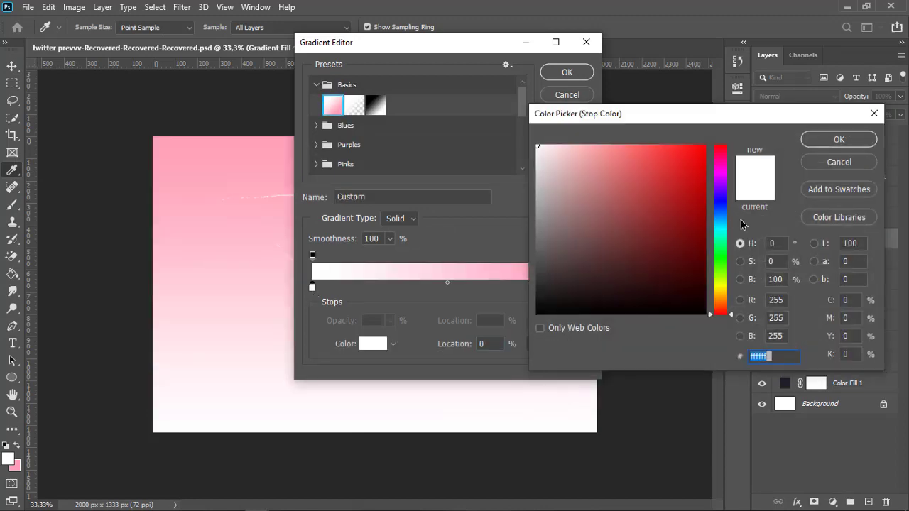
pyautogui.write('2a89ba')
pyautogui.click(839, 139)
pyautogui.doubleClick(581, 287)
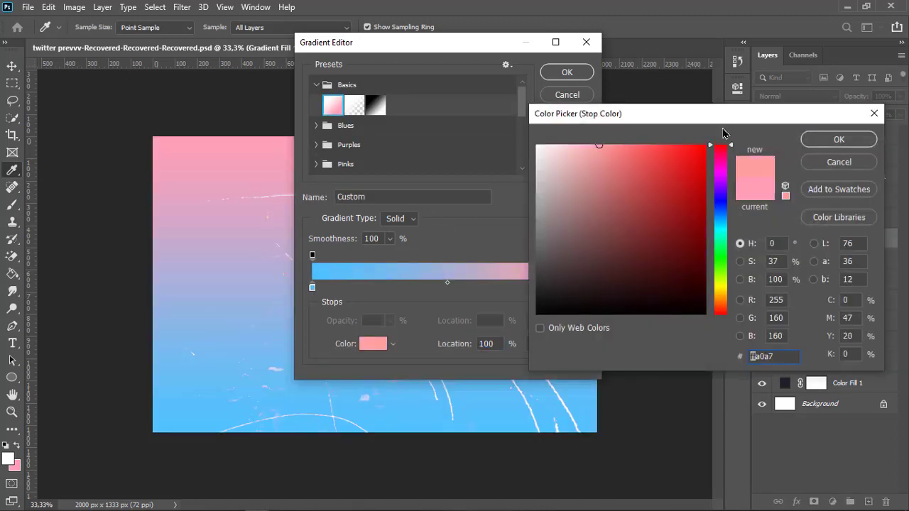
pyautogui.write('ff2424')
pyautogui.click(839, 139)
pyautogui.click(567, 72)
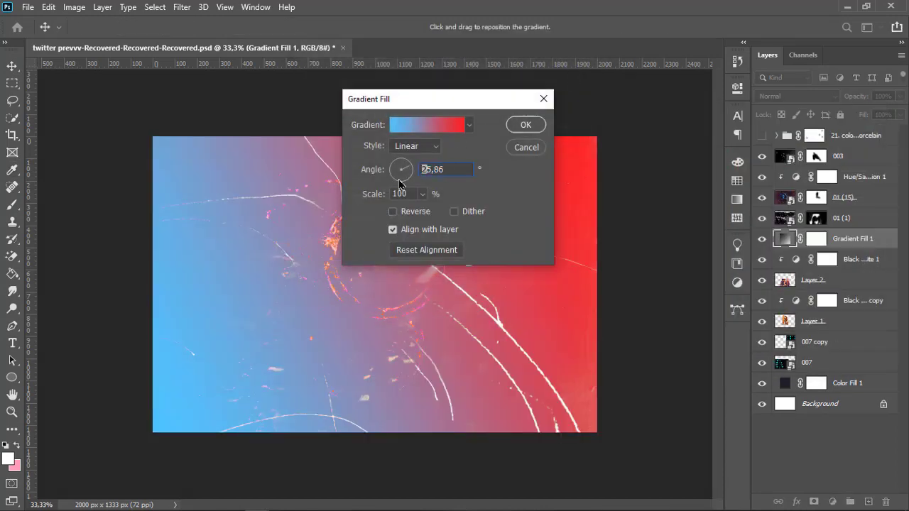
pyautogui.click(399, 183)
pyautogui.click(526, 124)
# - Clip Gradient Fill 1 to the layer below and set its blend mode to Hard Light
pyautogui.keyDown('alt'); pyautogui.click(863, 248); pyautogui.keyUp('alt')
pyautogui.click(795, 96)
pyautogui.click(780, 117)
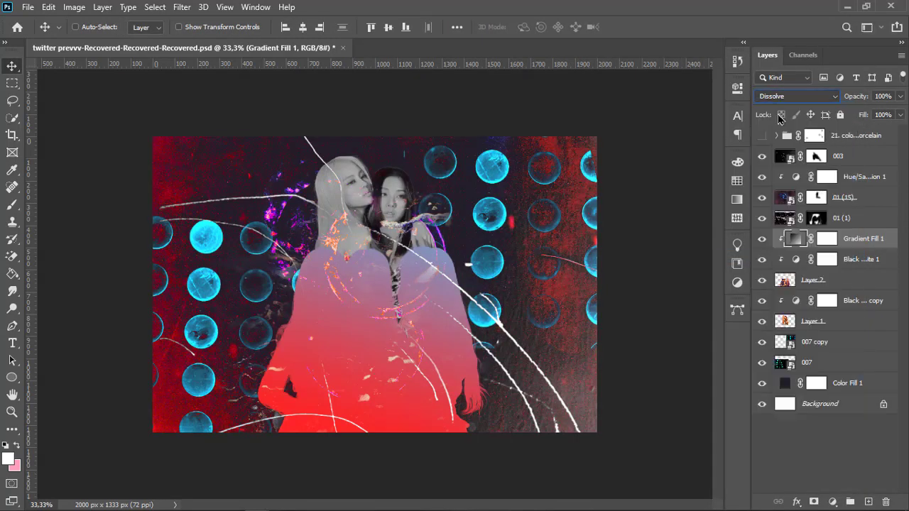
pyautogui.press('Down')
pyautogui.press('Down')
pyautogui.press('Down')
pyautogui.click(762, 135)
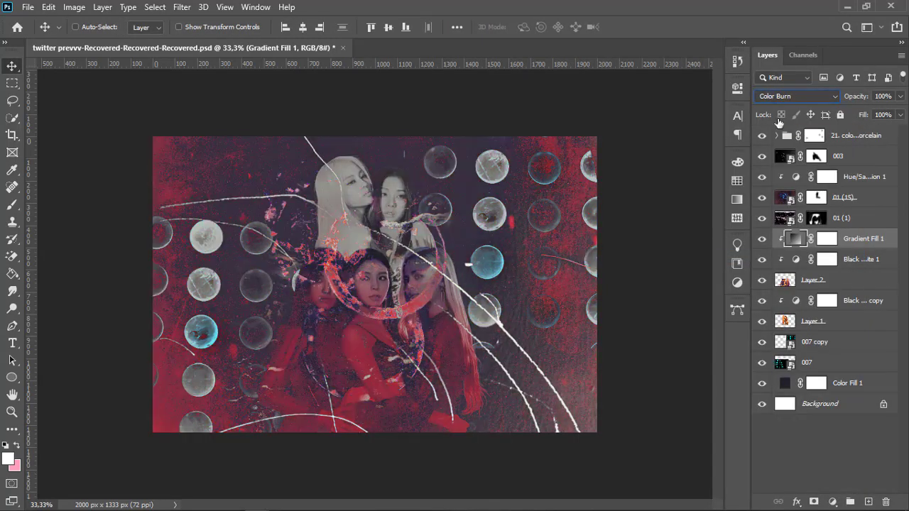
pyautogui.click(795, 96)
pyautogui.press('Up')
pyautogui.press('Up')
pyautogui.press('Up')
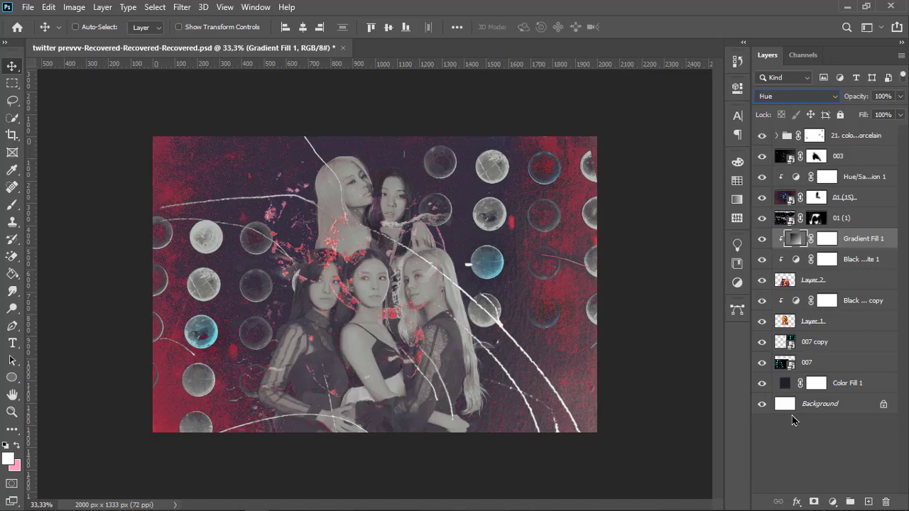
pyautogui.press('Up')
pyautogui.press('Up')
pyautogui.press('Up')
pyautogui.press('Up')
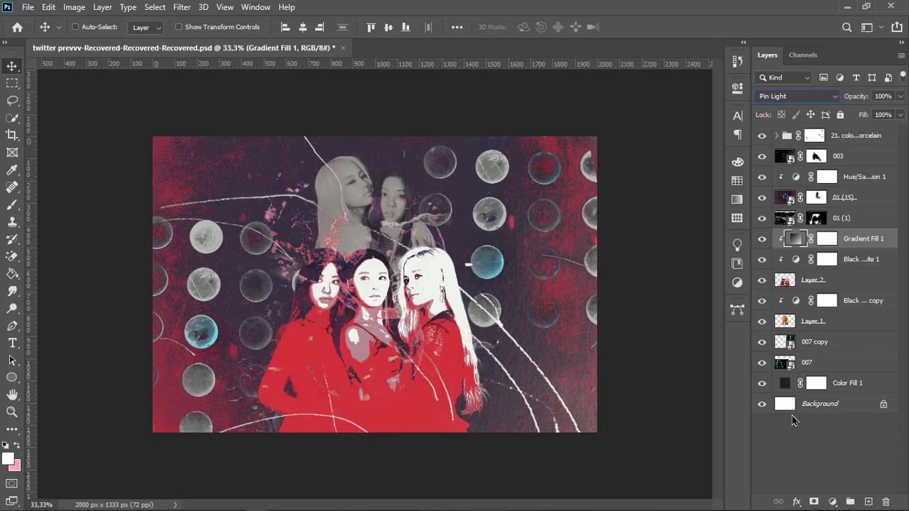
pyautogui.press('Up')
pyautogui.press('Up')
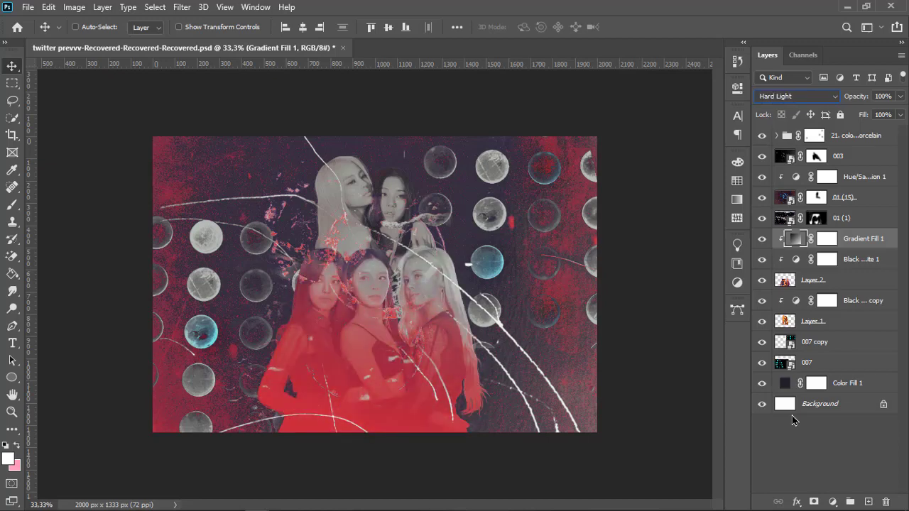
pyautogui.press('Up')
# - Give Layer 2, the front group photo, a drop shadow of size 95
pyautogui.click(859, 282)
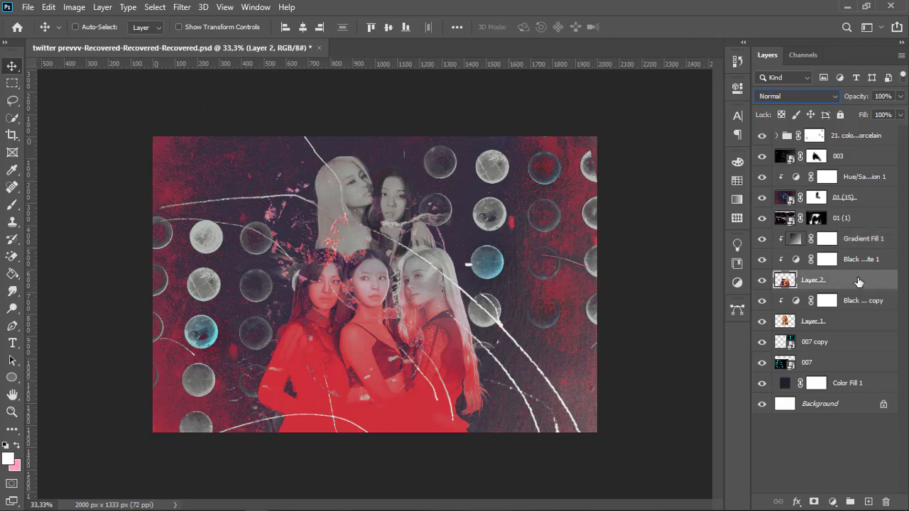
pyautogui.doubleClick(874, 282)
pyautogui.click(453, 379)
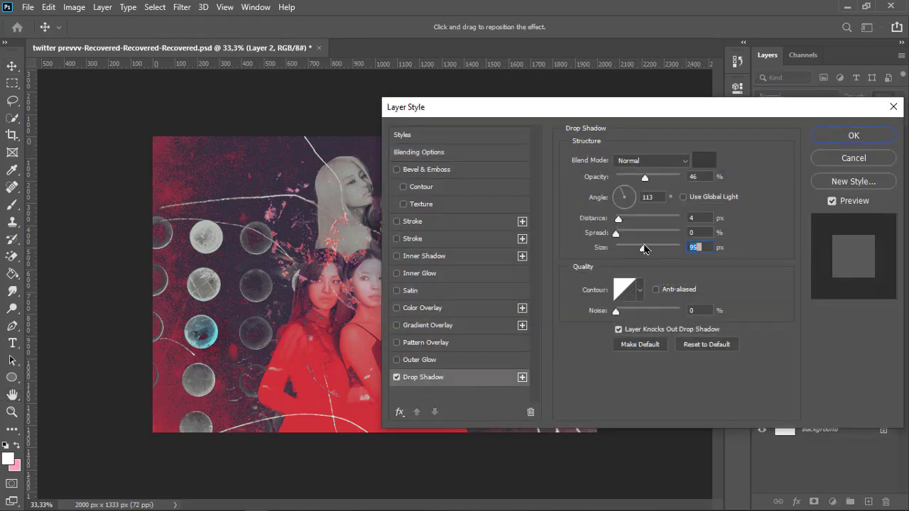
pyautogui.click(845, 136)
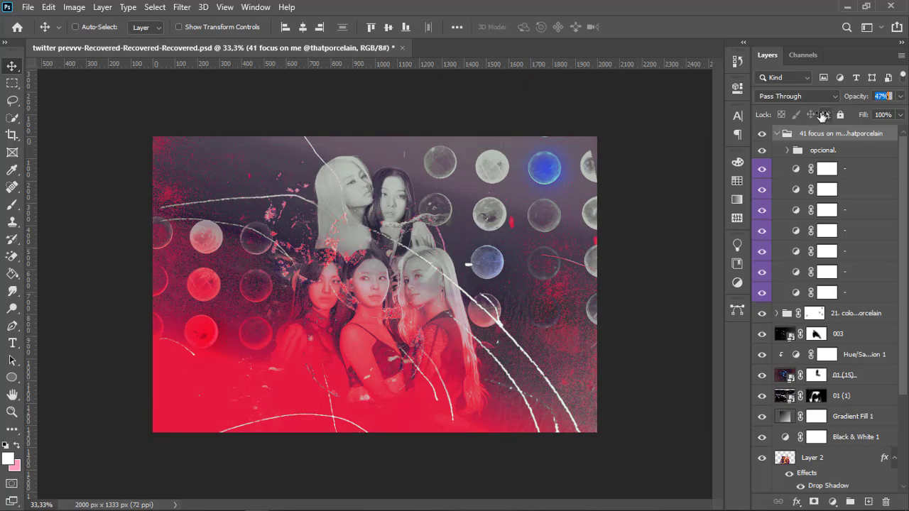
# - Clip Gradient Fill 1 and Black & White 1 to the photo below
pyautogui.click(781, 340)
pyautogui.click(867, 413)
pyautogui.keyDown('shift'); pyautogui.click(863, 436); pyautogui.keyUp('shift')
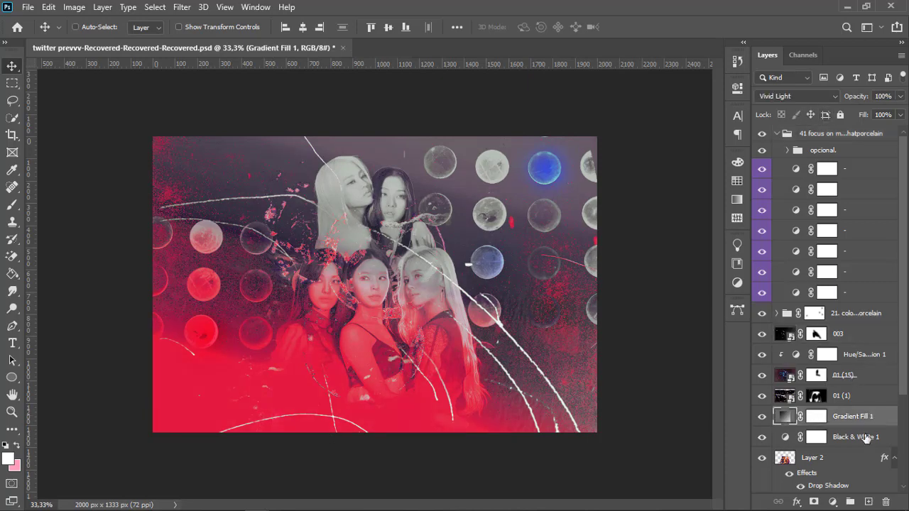
pyautogui.rightClick(863, 433)
pyautogui.click(751, 258)
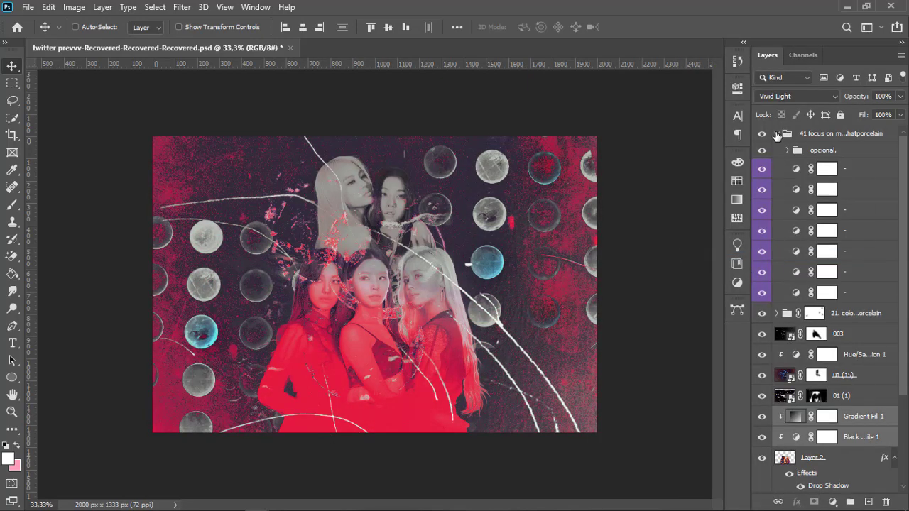
# - Start a new text layer on the canvas in Porcelain Handwrite 69 pt
pyautogui.click(777, 135)
pyautogui.click(12, 343)
pyautogui.click(357, 234)
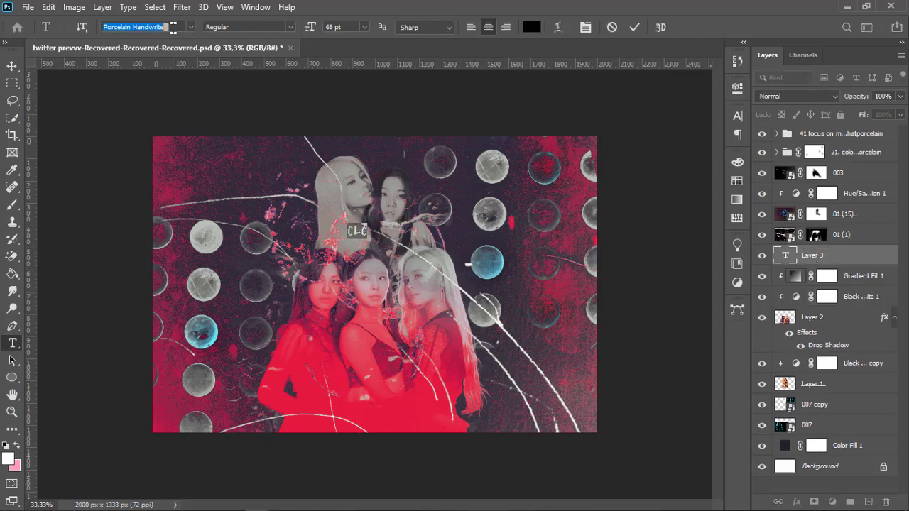
# - Set CLC to black Bimbo Dripping Jumbo 692 pt and move it over the lower image
pyautogui.write('bimbo')
pyautogui.press('Return')
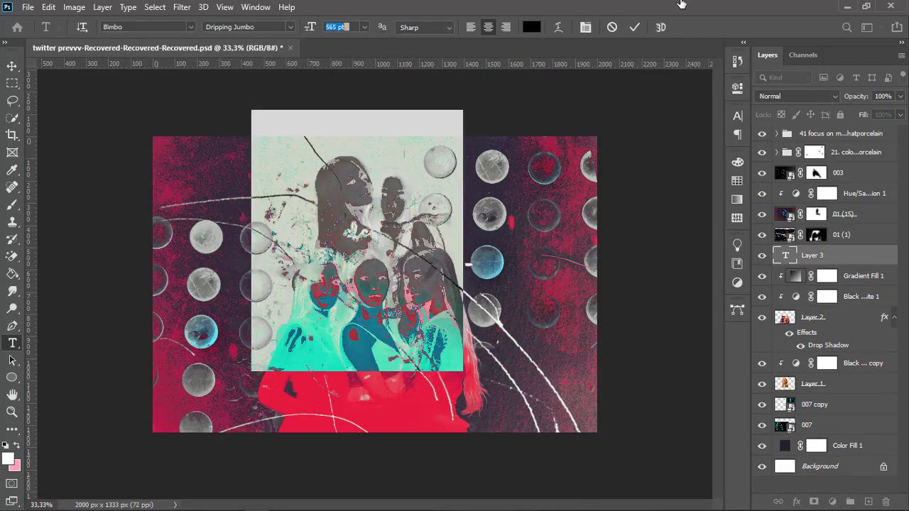
pyautogui.write('692')
pyautogui.click(531, 27)
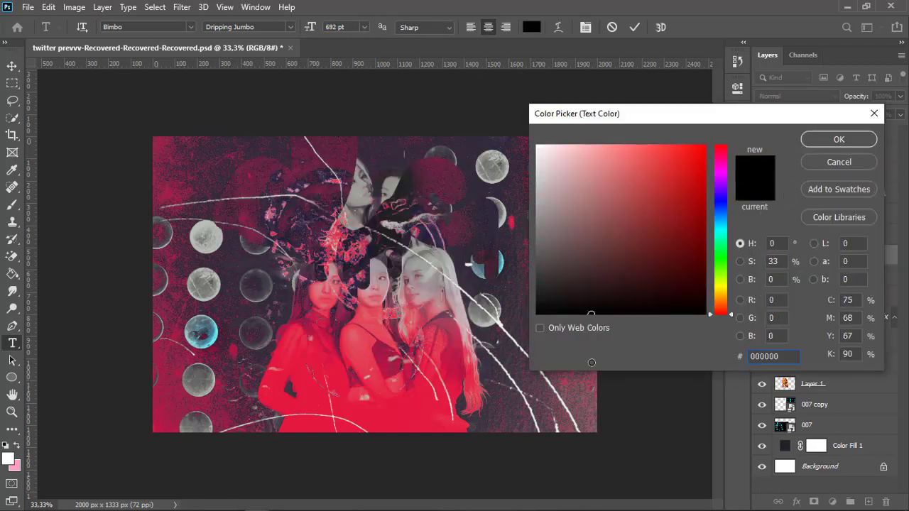
pyautogui.click(839, 140)
pyautogui.click(12, 65)
pyautogui.moveTo(394, 192); pyautogui.dragTo(419, 393)
# - Mask the CLC letters off the faces with a 77 px brush and add a 46% drop shadow
pyautogui.click(814, 501)
pyautogui.press('b')
pyautogui.moveTo(363, 234)
pyautogui.mouseDown()
pyautogui.moveTo(327, 277)
pyautogui.moveTo(327, 304)
pyautogui.mouseUp()
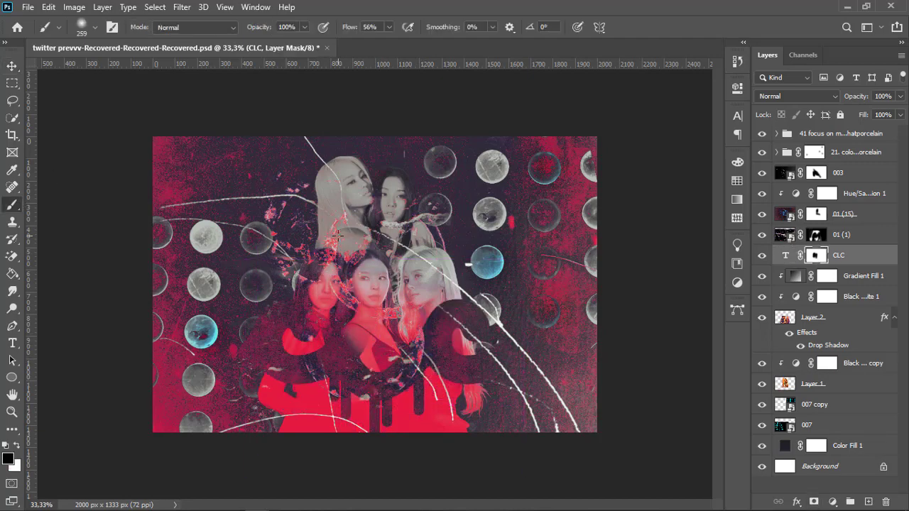
pyautogui.click(84, 27)
pyautogui.moveTo(95, 71); pyautogui.dragTo(108, 73)
pyautogui.press('Return')
pyautogui.click(84, 27)
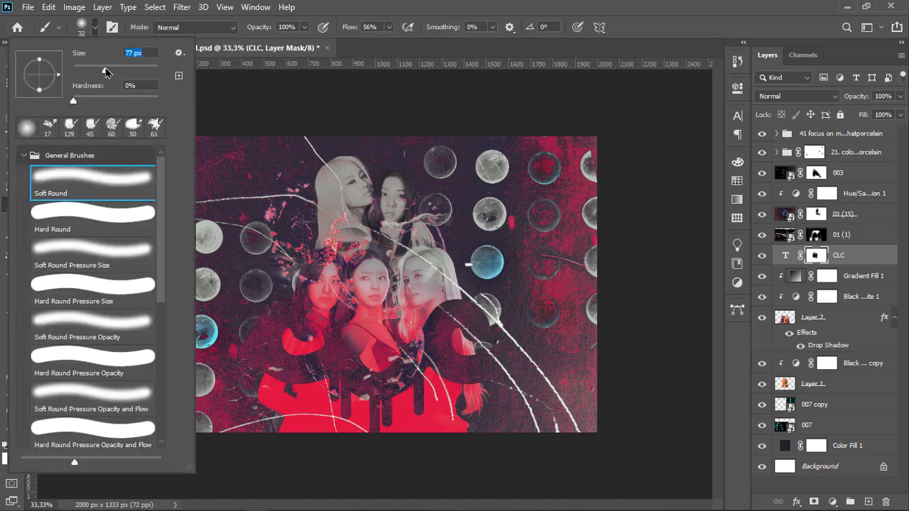
pyautogui.press('Return')
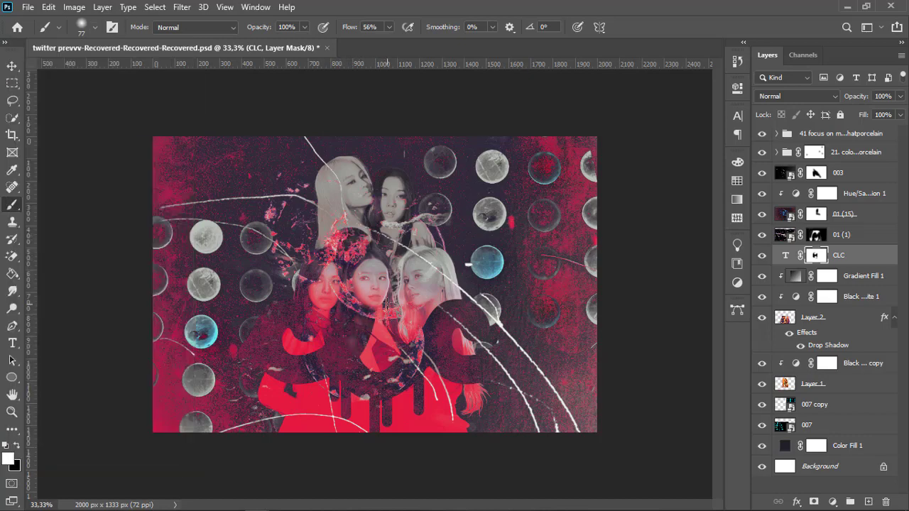
pyautogui.doubleClick(872, 262)
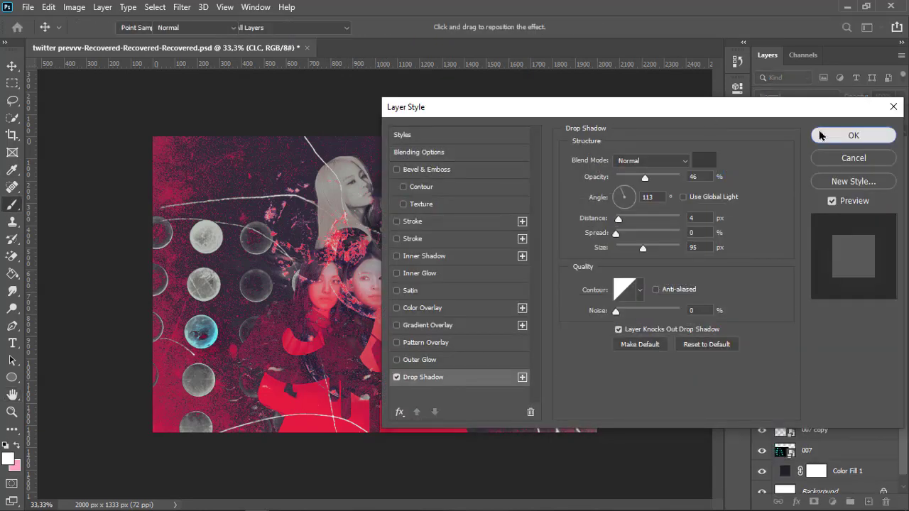
pyautogui.click(824, 135)
# - Drop CLC copy's fill to about 1%, add a white ffffff stroke, and delete its layer mask
pyautogui.hotkey('shift', '0')
pyautogui.hotkey('shift', '2')
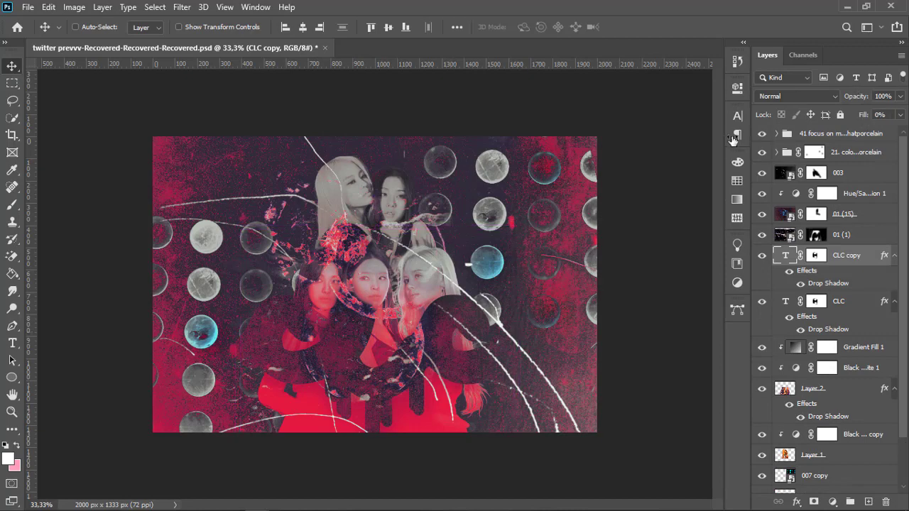
pyautogui.doubleClick(869, 265)
pyautogui.click(413, 221)
pyautogui.click(594, 254)
pyautogui.write('ffffff')
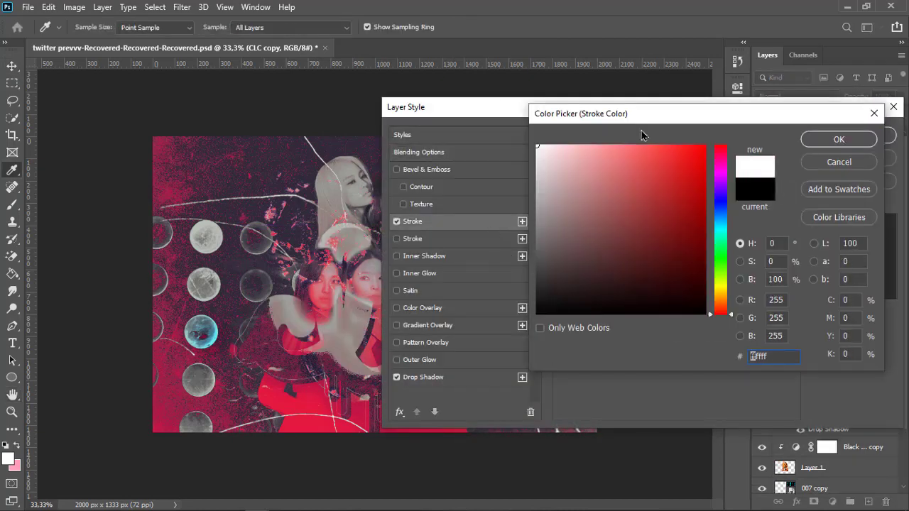
pyautogui.click(828, 139)
pyautogui.click(850, 139)
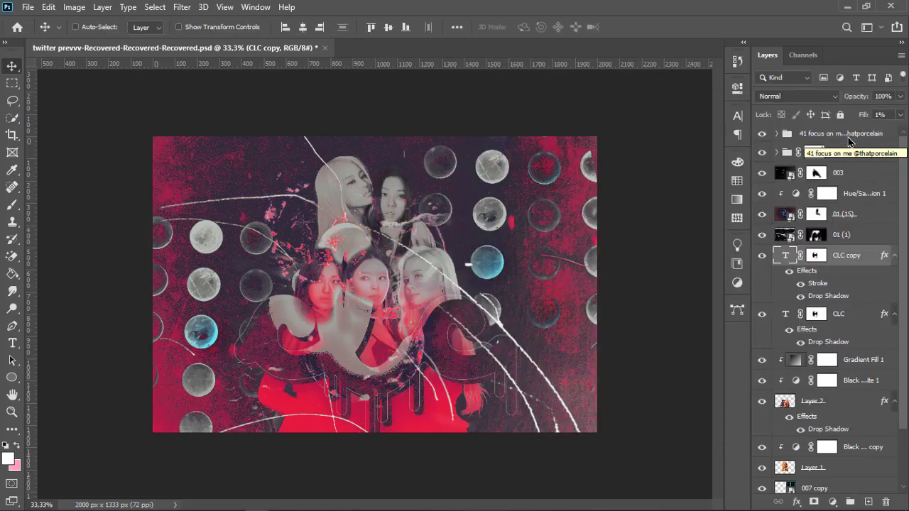
pyautogui.rightClick(818, 257)
pyautogui.click(817, 281)
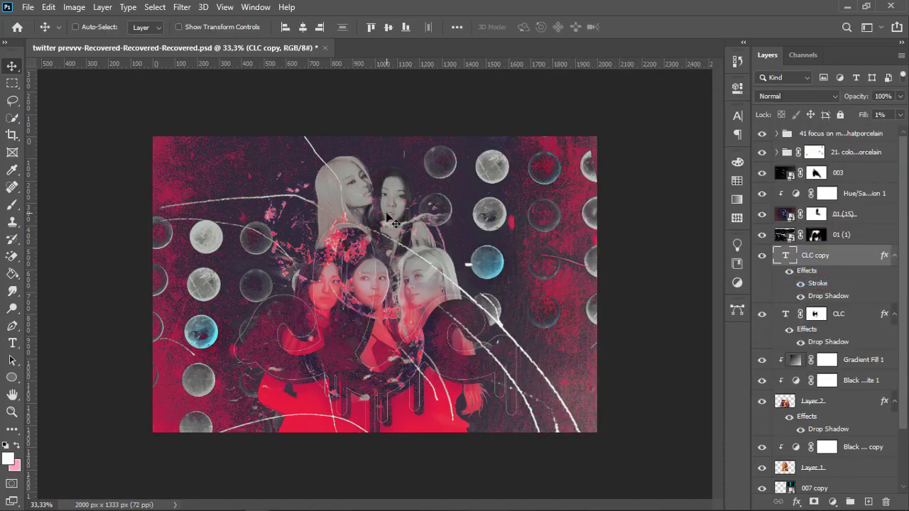
# - Start a new text layer near the top centre for the credit line and select its text
pyautogui.press('t')
pyautogui.click(334, 170)
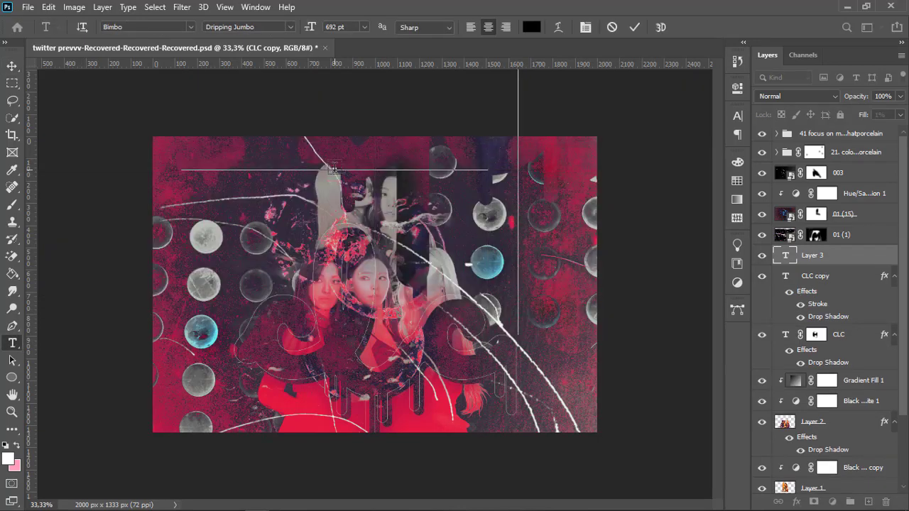
pyautogui.press('BackSpace')
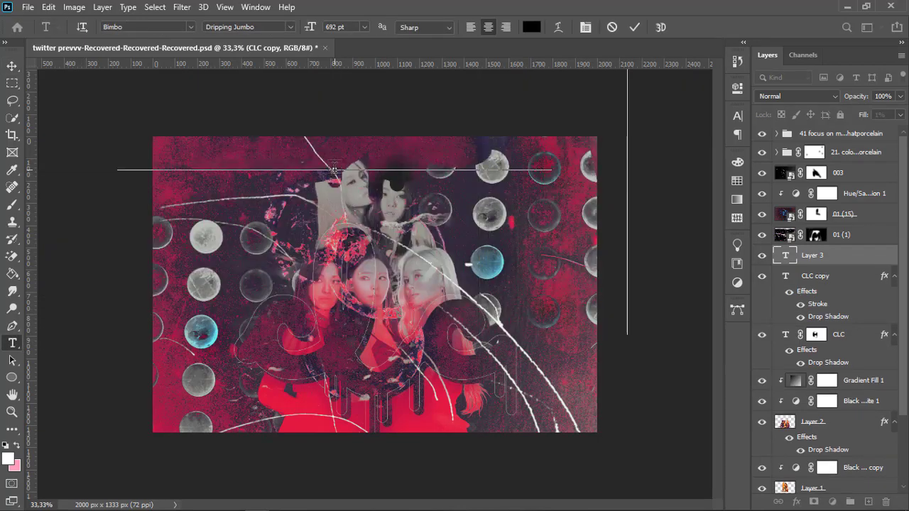
pyautogui.hotkey('ctrl', 'a')
# - Style the credit in Acumin Variable Concept Condensed ExtraLight, 36 pt, white (ffffff)
pyautogui.click(170, 28)
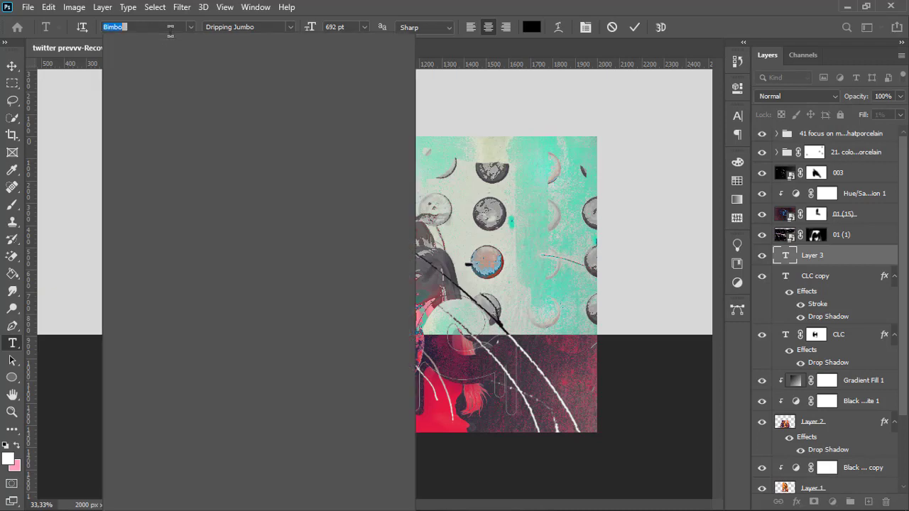
pyautogui.click(341, 321)
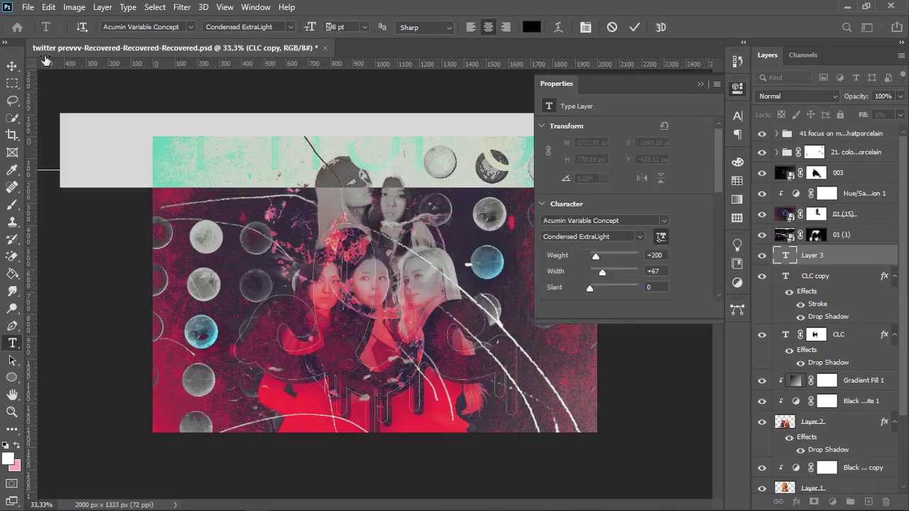
pyautogui.moveTo(310, 27); pyautogui.dragTo(185, 50)
pyautogui.click(531, 27)
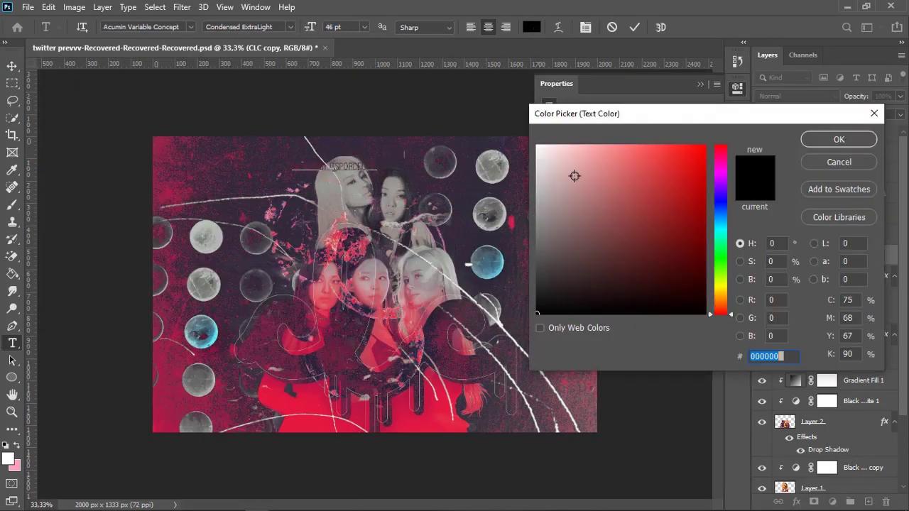
pyautogui.write('ffffff')
pyautogui.click(839, 140)
pyautogui.moveTo(311, 27); pyautogui.dragTo(302, 30)
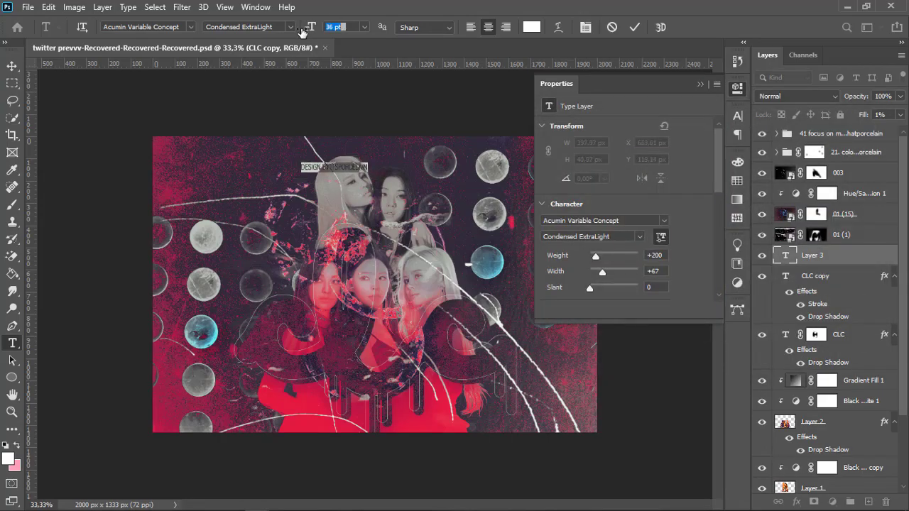